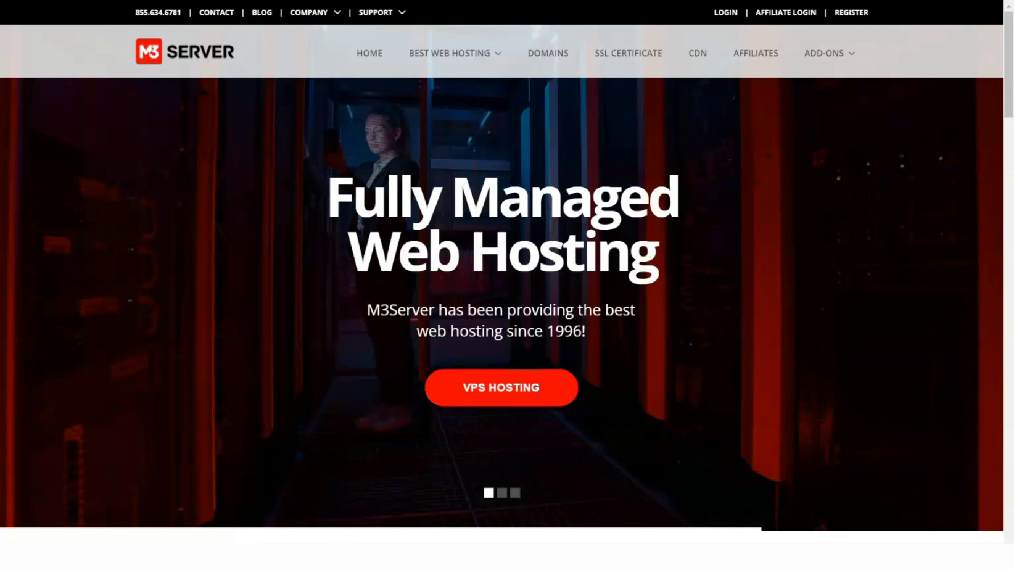
scroll(507, 285, "down", 4)
scroll(507, 286, "down", 2)
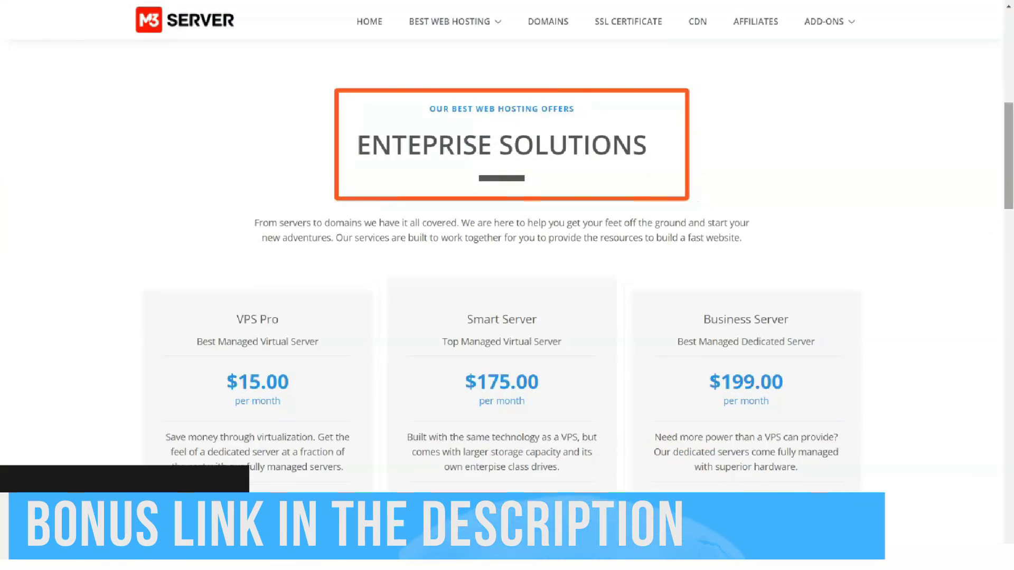
scroll(507, 285, "down", 2)
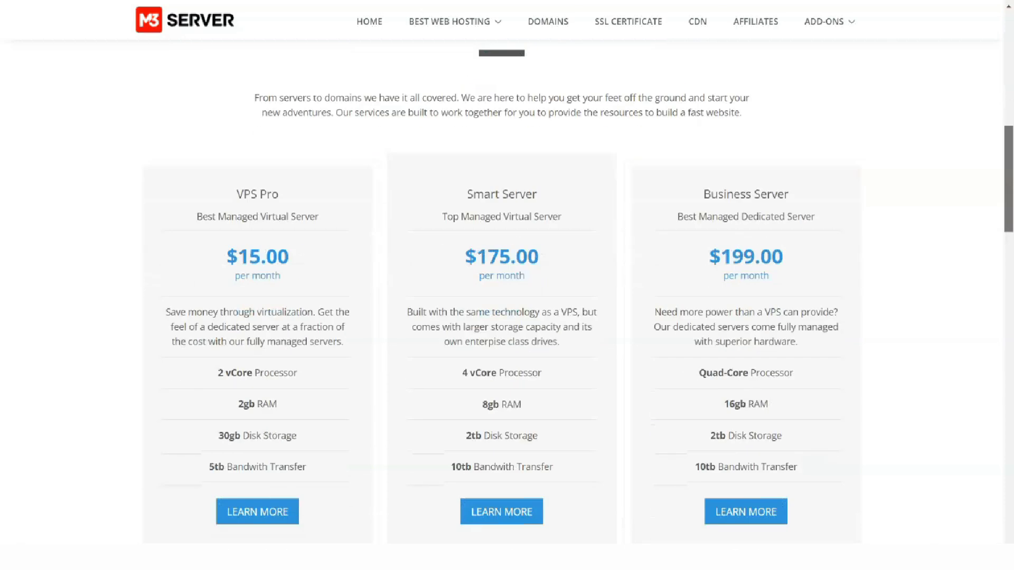
scroll(507, 286, "down", 2)
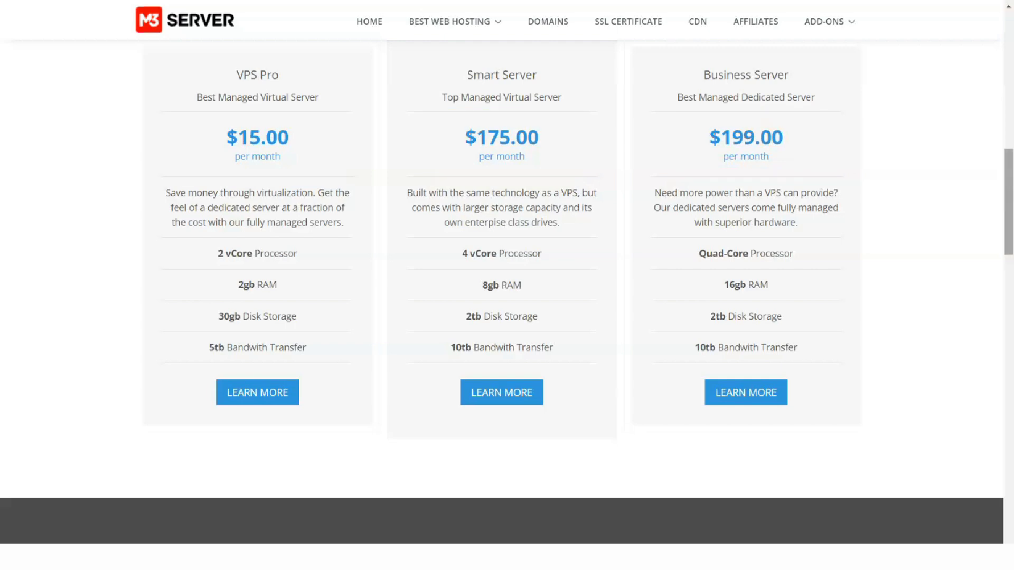
scroll(508, 285, "down", 5)
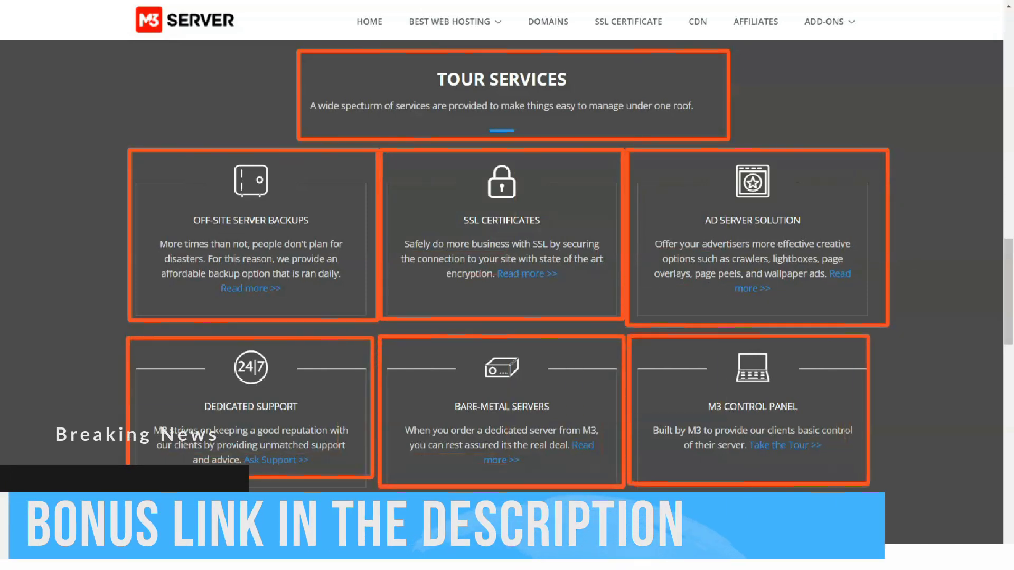
scroll(508, 301, "down", 5)
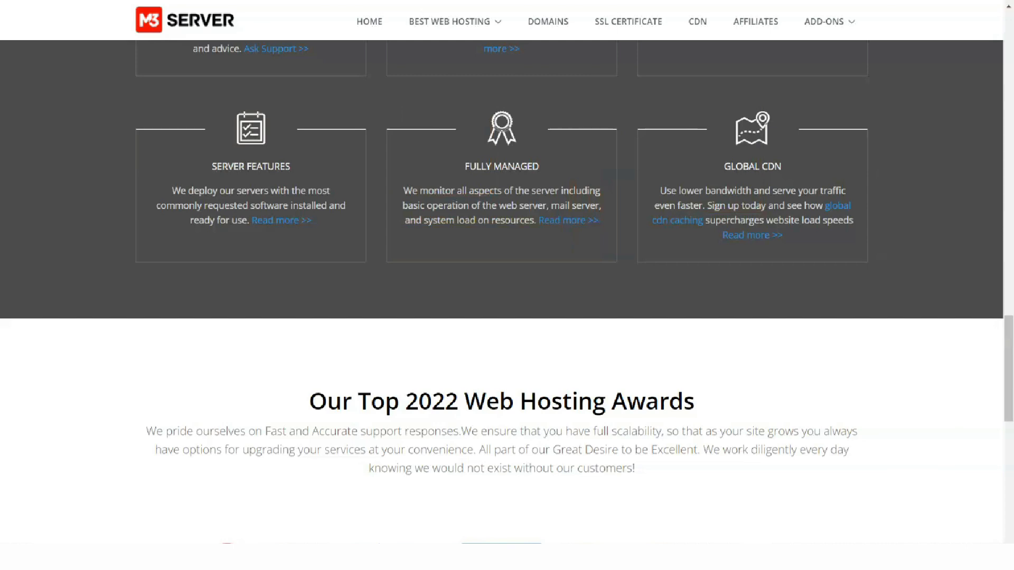
scroll(507, 285, "down", 3)
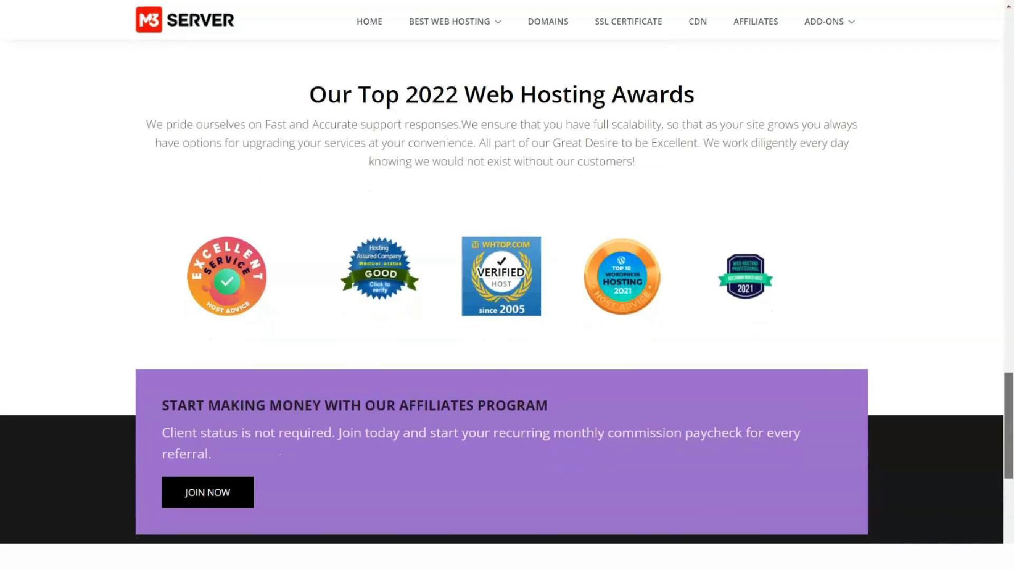
scroll(507, 285, "down", 3)
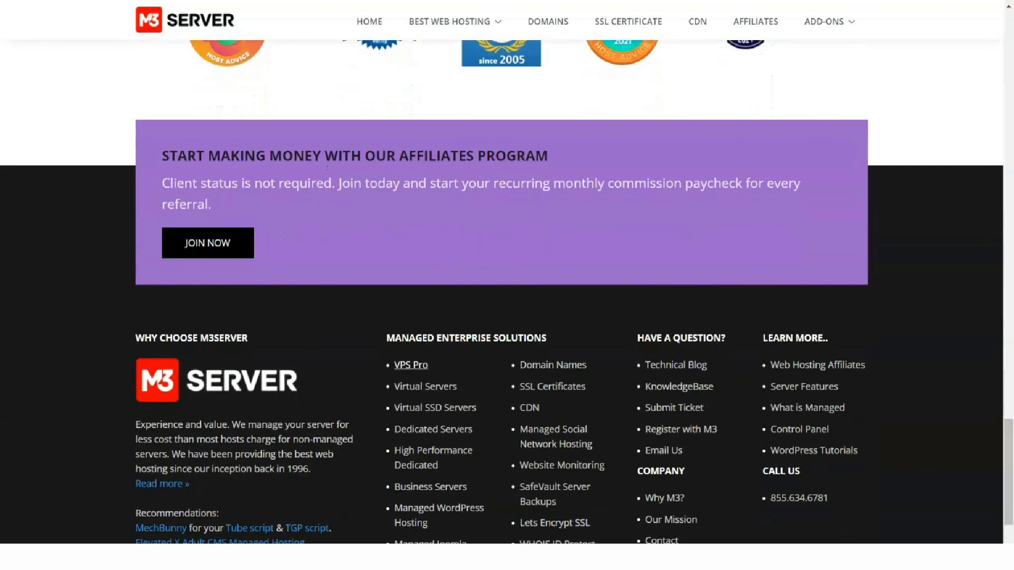
Open VPS Pro from the footer and review its configurator, hardware, add-ons and FAQs
left_click(411, 365)
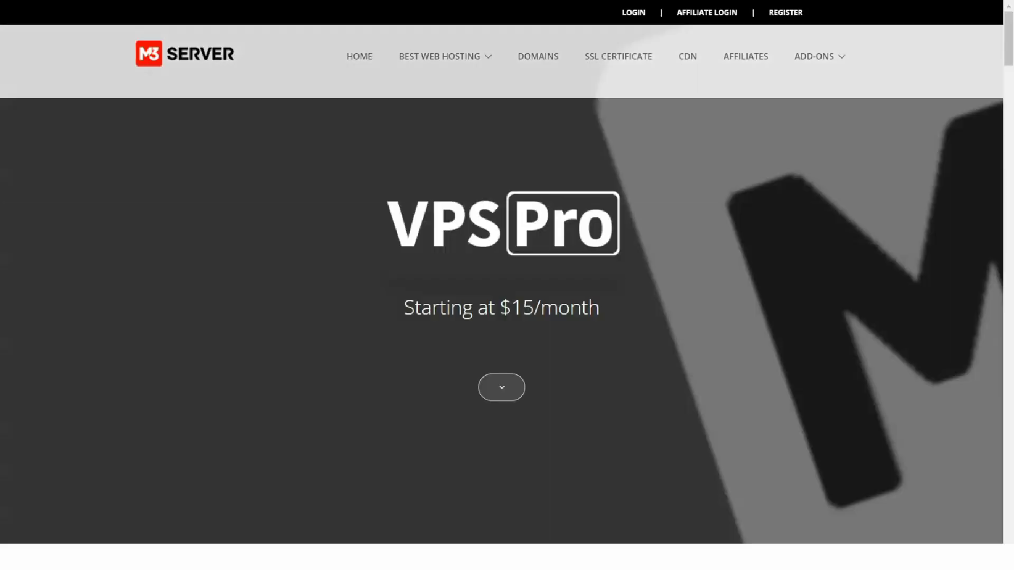
scroll(507, 285, "down", 5)
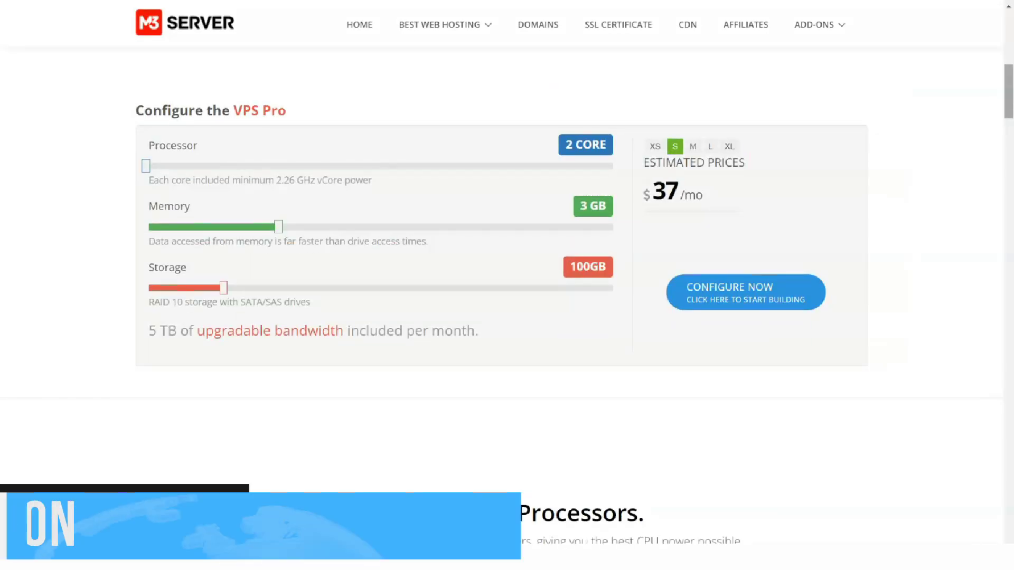
scroll(507, 285, "down", 5)
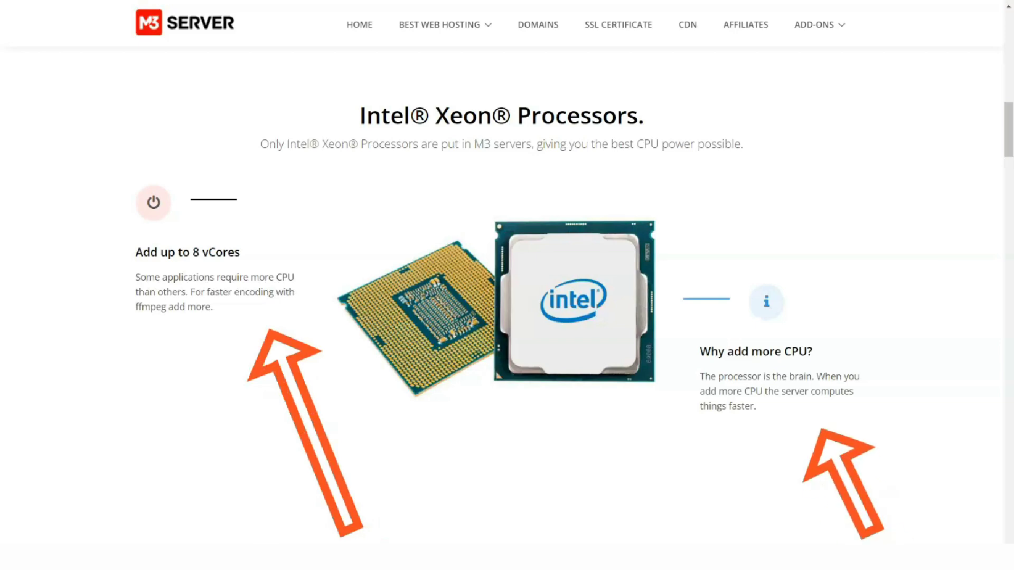
scroll(507, 285, "down", 1)
scroll(507, 285, "down", 5)
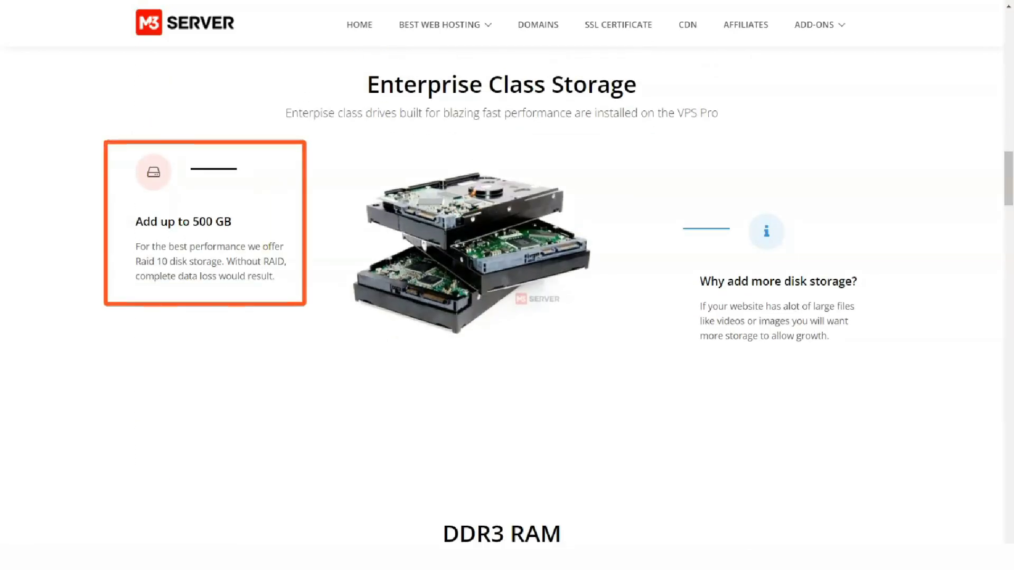
scroll(507, 286, "down", 5)
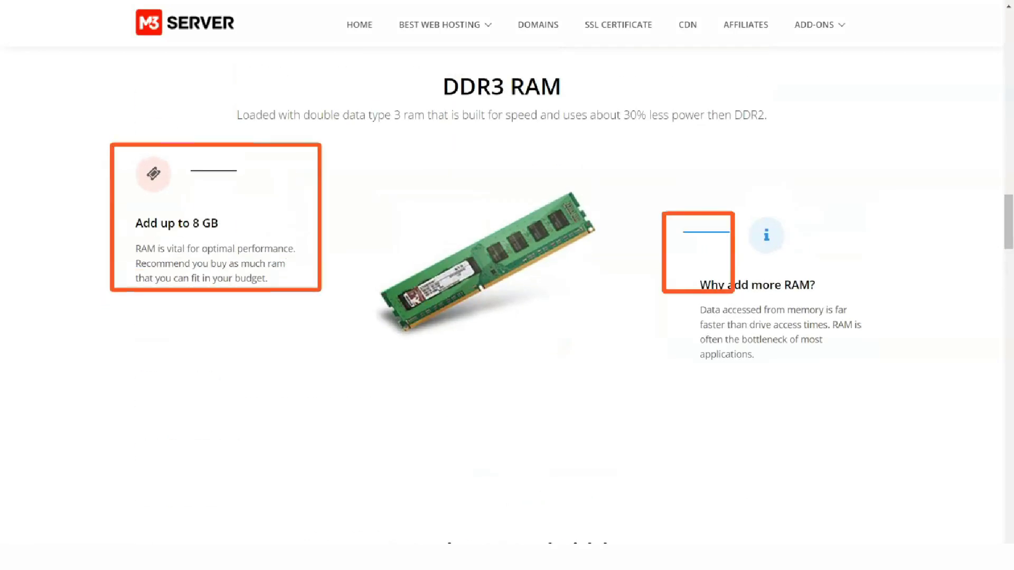
scroll(506, 285, "down", 5)
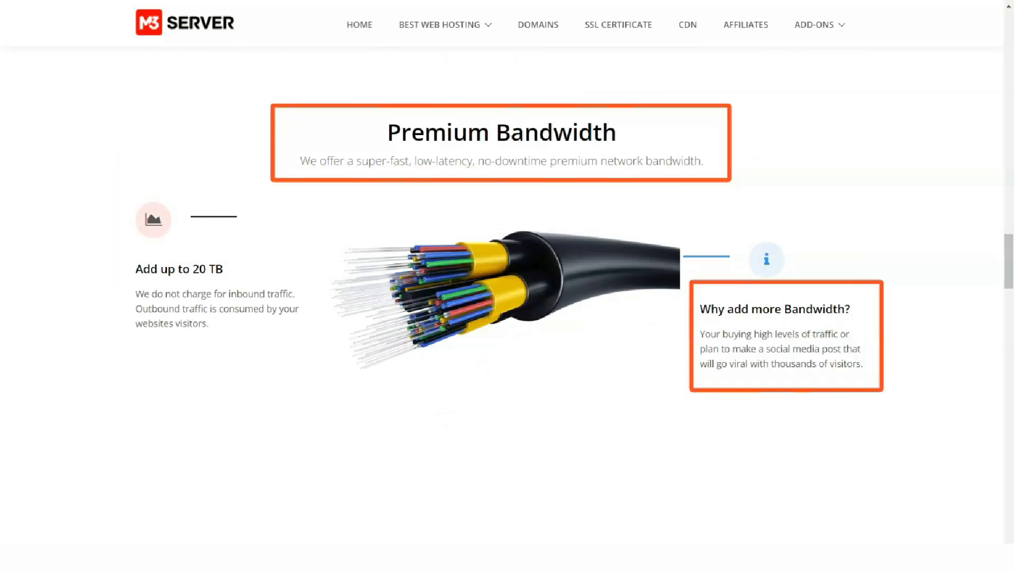
scroll(507, 285, "down", 5)
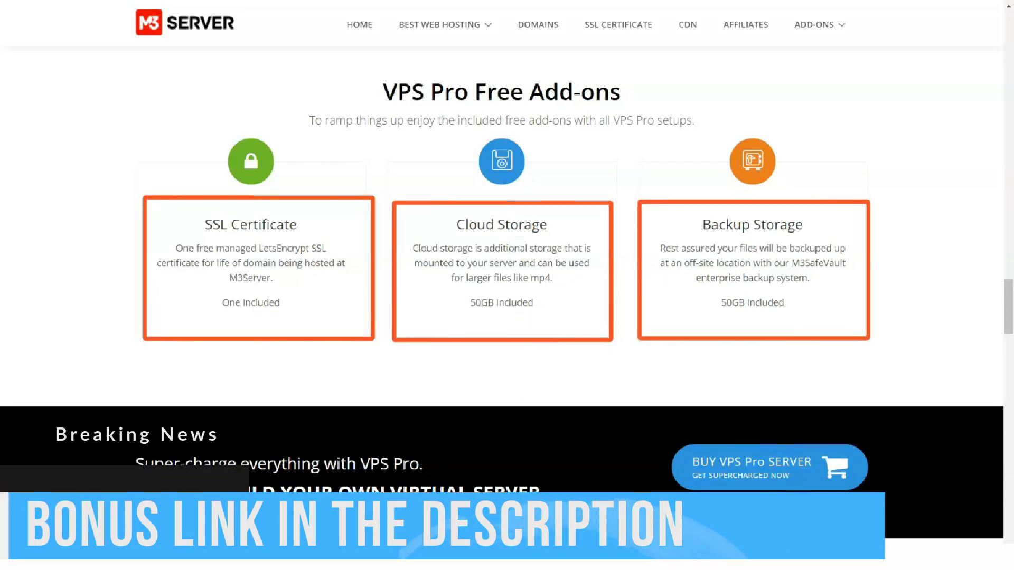
scroll(507, 285, "down", 3)
scroll(506, 285, "down", 4)
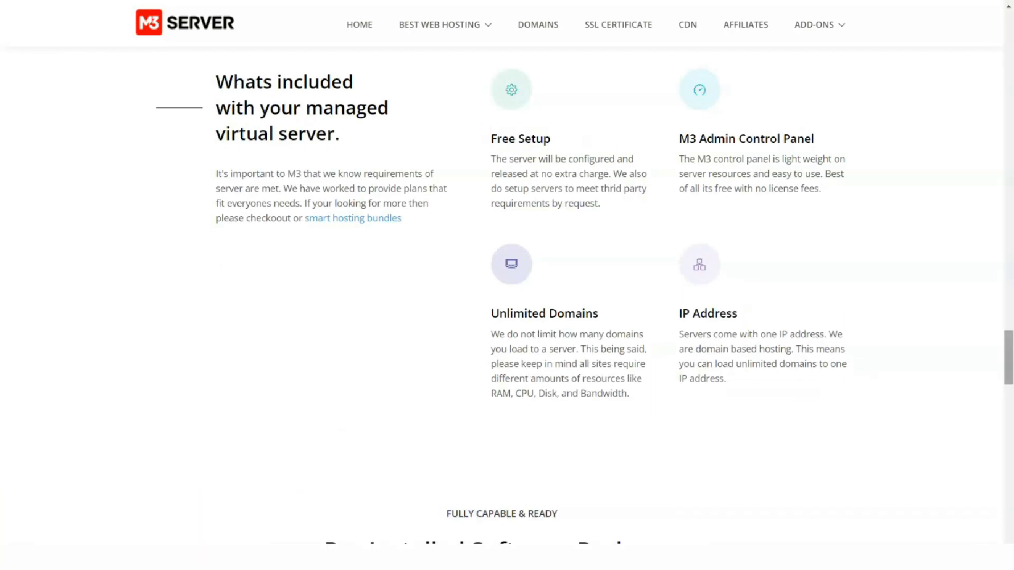
scroll(507, 285, "down", 5)
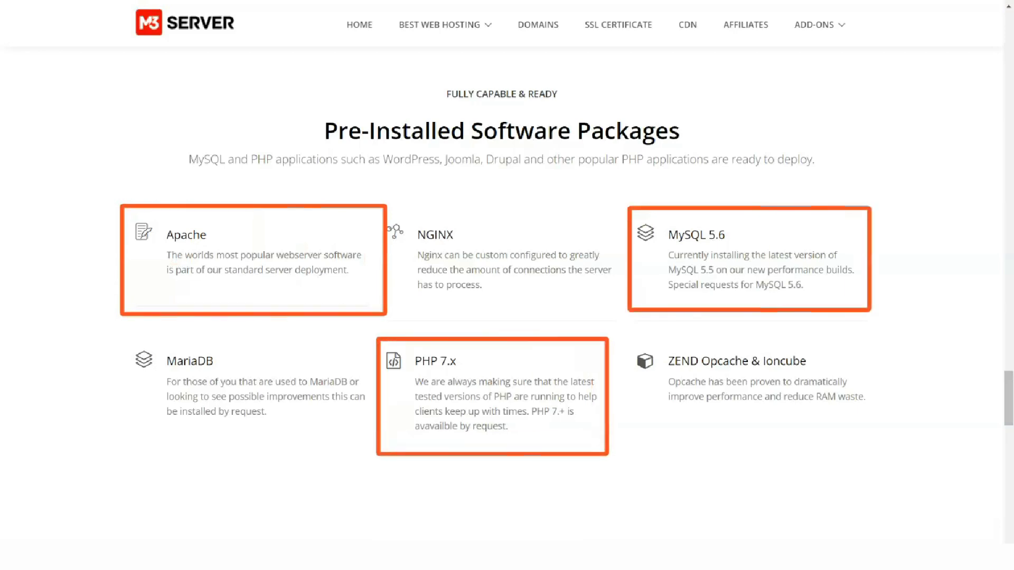
scroll(507, 285, "down", 5)
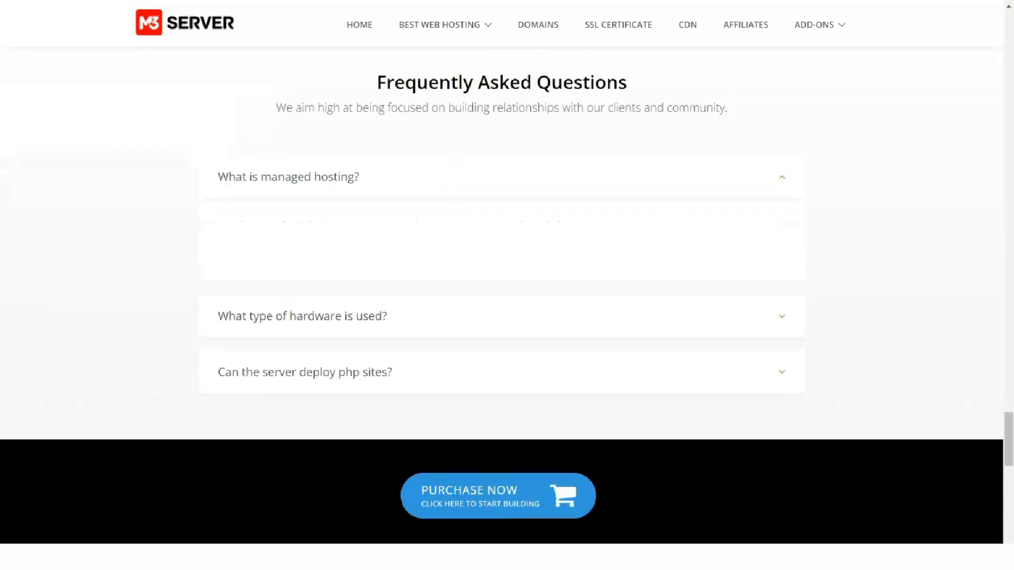
scroll(507, 293, "down", 5)
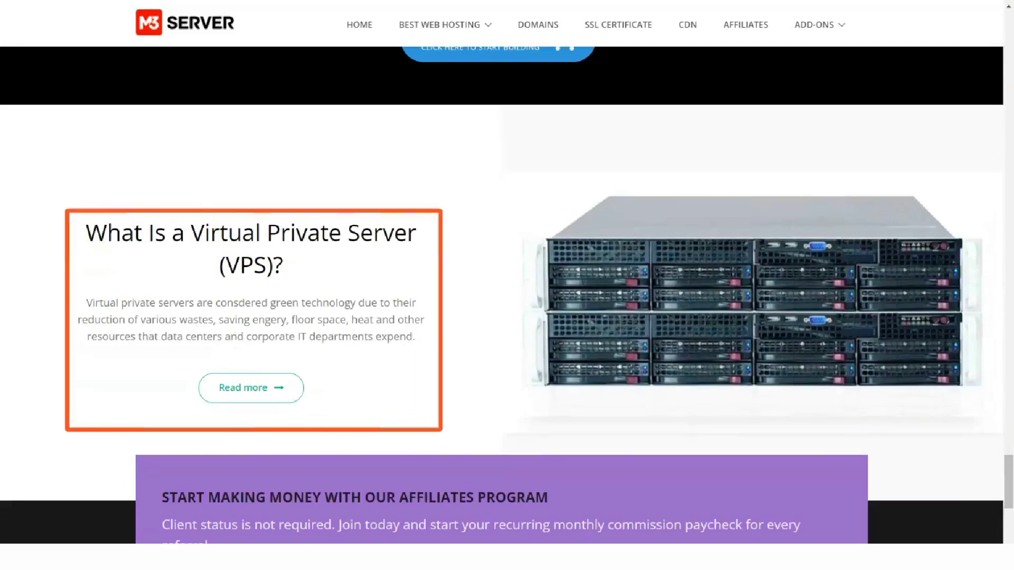
scroll(507, 316, "down", 4)
scroll(507, 317, "down", 2)
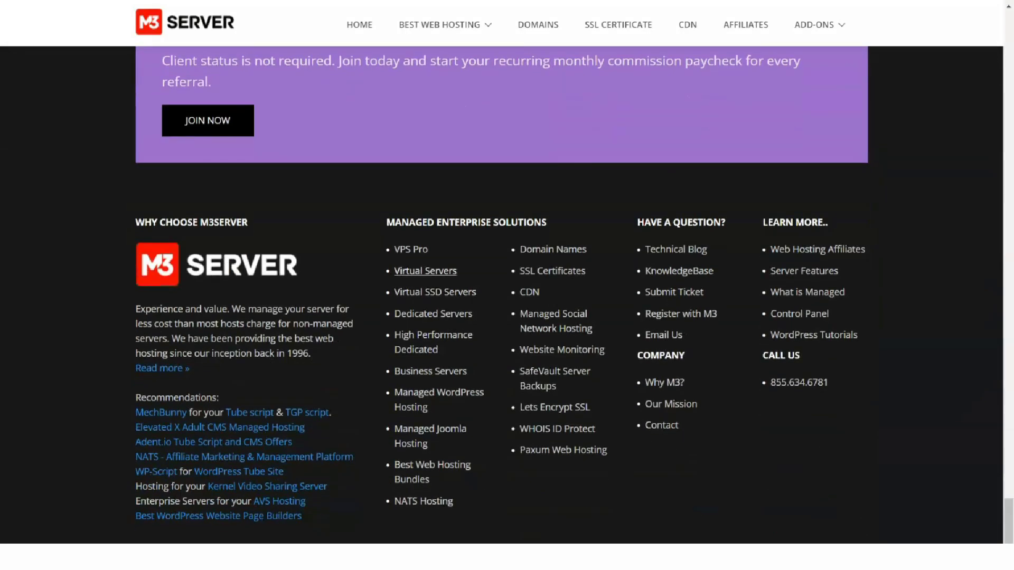
Open the Virtual Servers page and read its PHP FAQ answer down to the footer
left_click(426, 270)
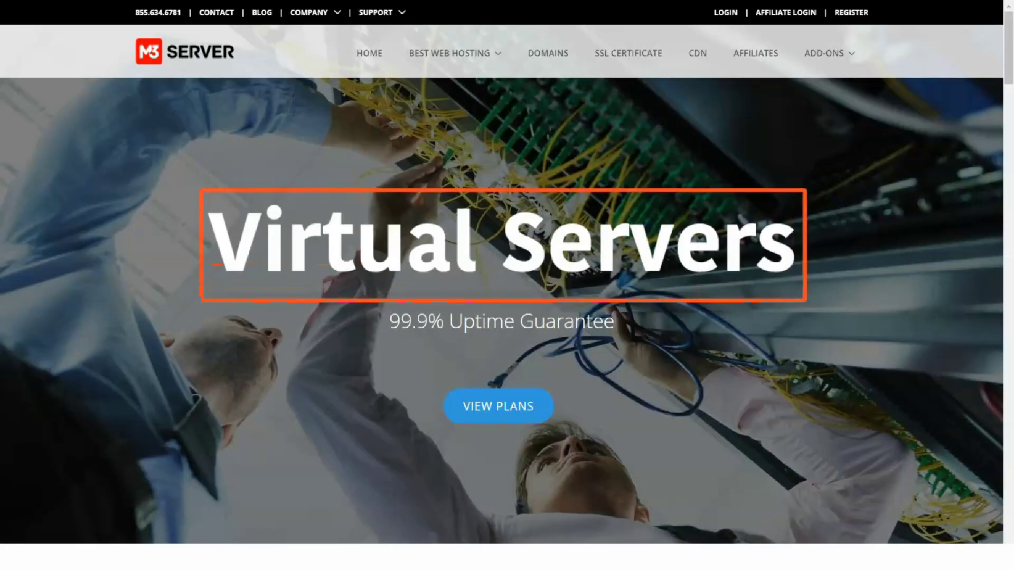
scroll(507, 285, "down", 5)
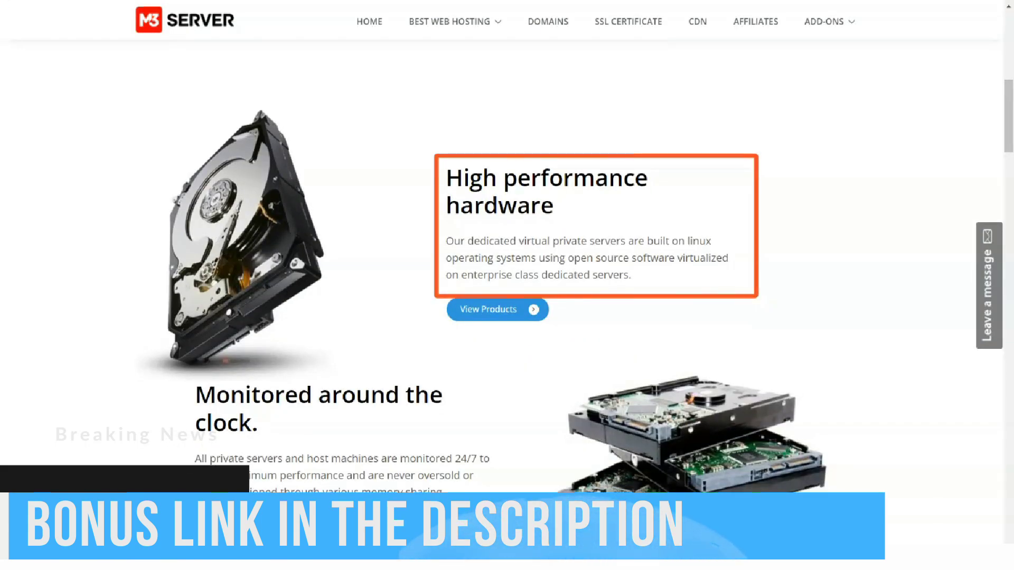
scroll(508, 285, "down", 4)
scroll(507, 285, "down", 4)
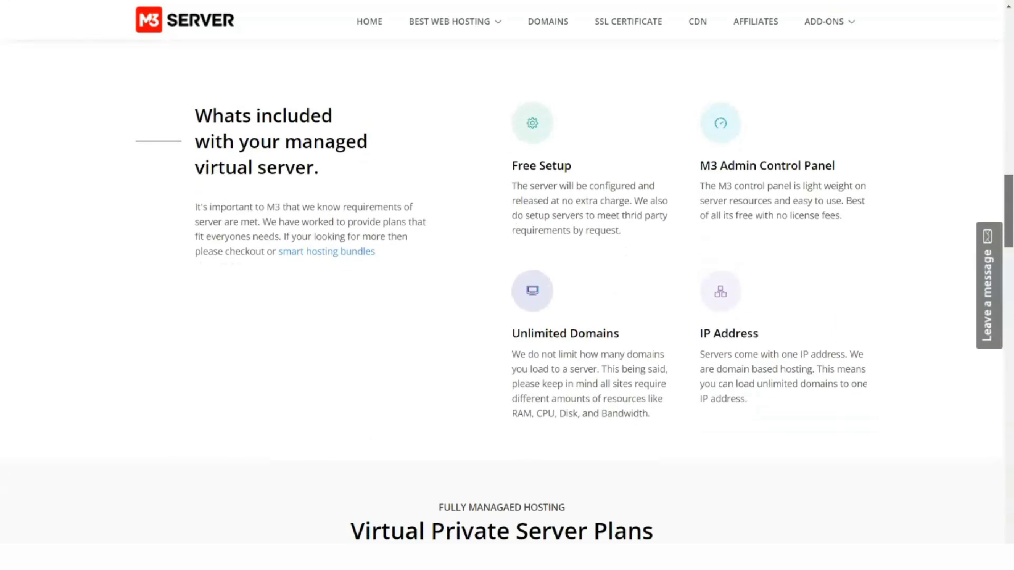
scroll(507, 285, "down", 5)
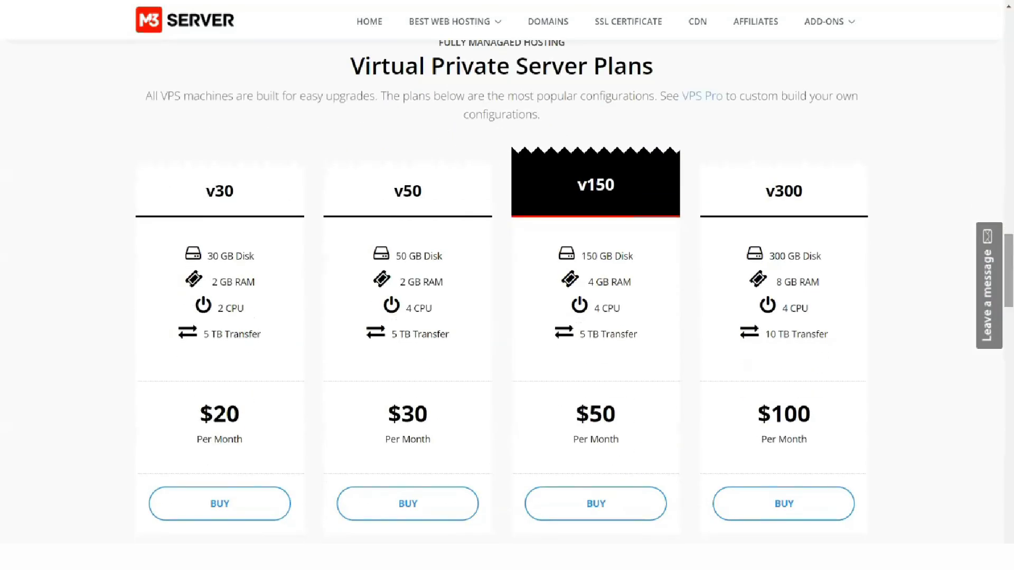
scroll(507, 285, "down", 5)
scroll(508, 285, "down", 2)
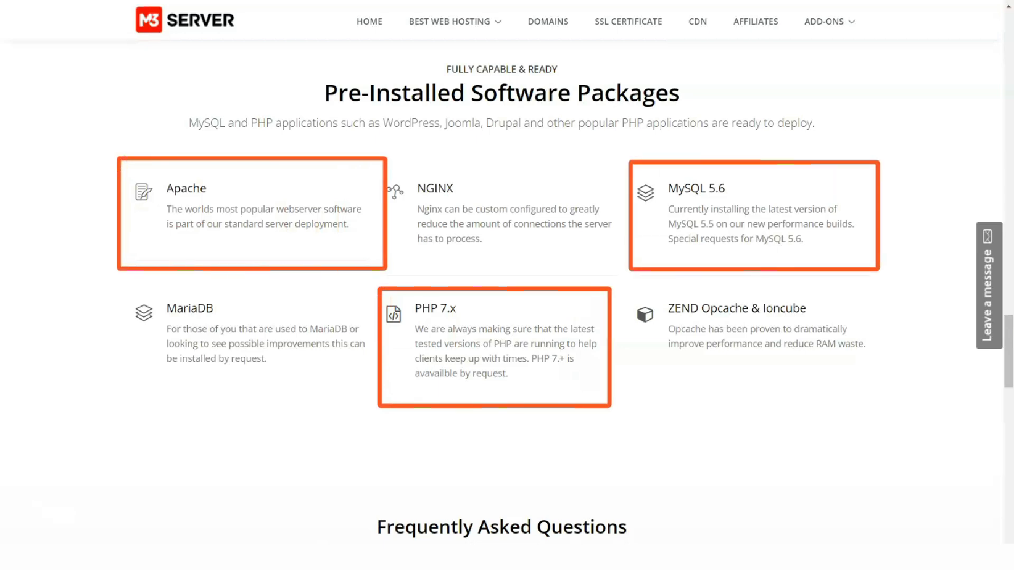
scroll(507, 285, "down", 5)
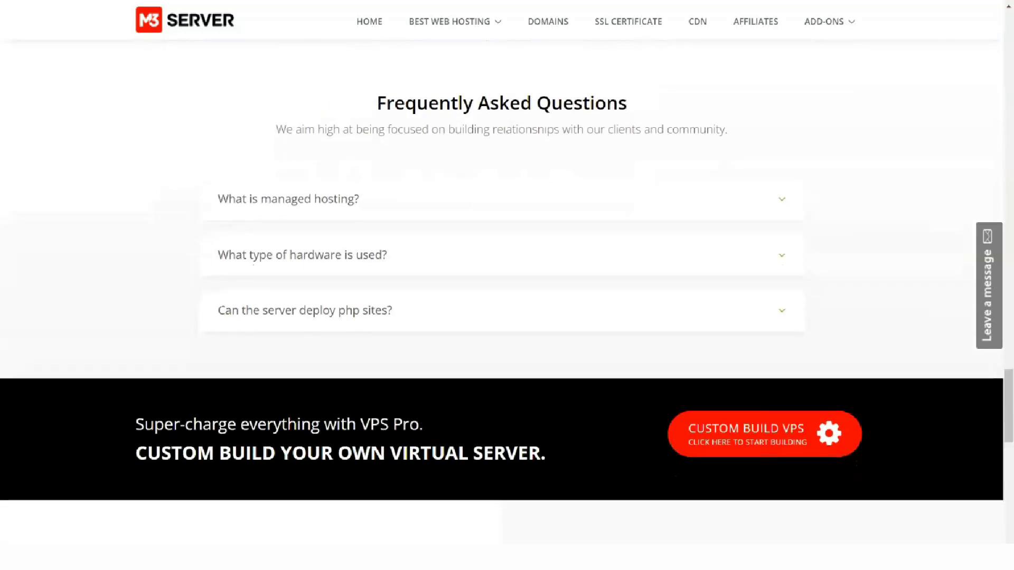
scroll(508, 286, "down", 3)
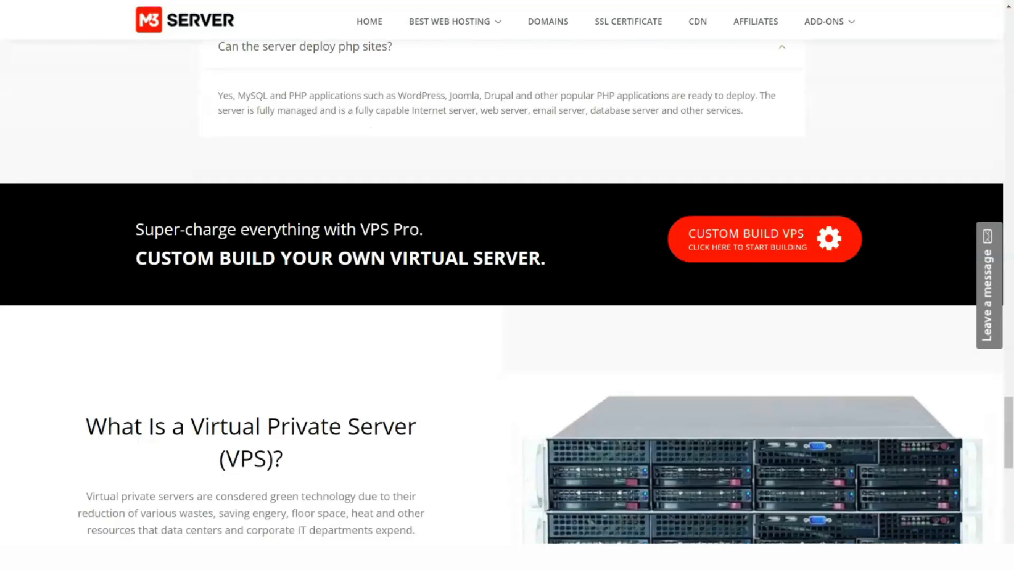
scroll(507, 285, "down", 3)
scroll(508, 285, "down", 3)
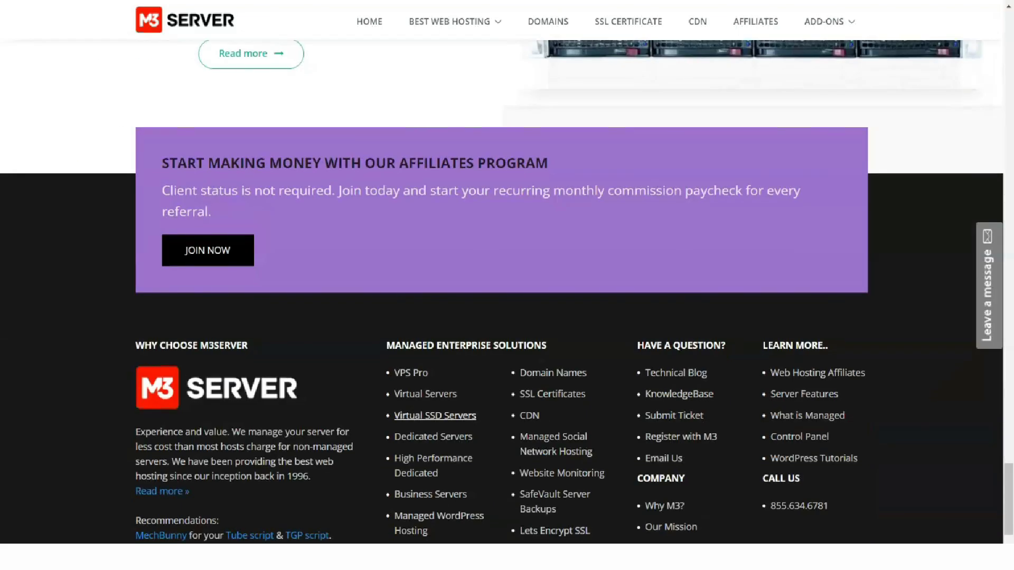
Open Virtual SSD Servers and review its pricing cards, Apache/PHP 7.x packages and SSD FAQ
left_click(435, 416)
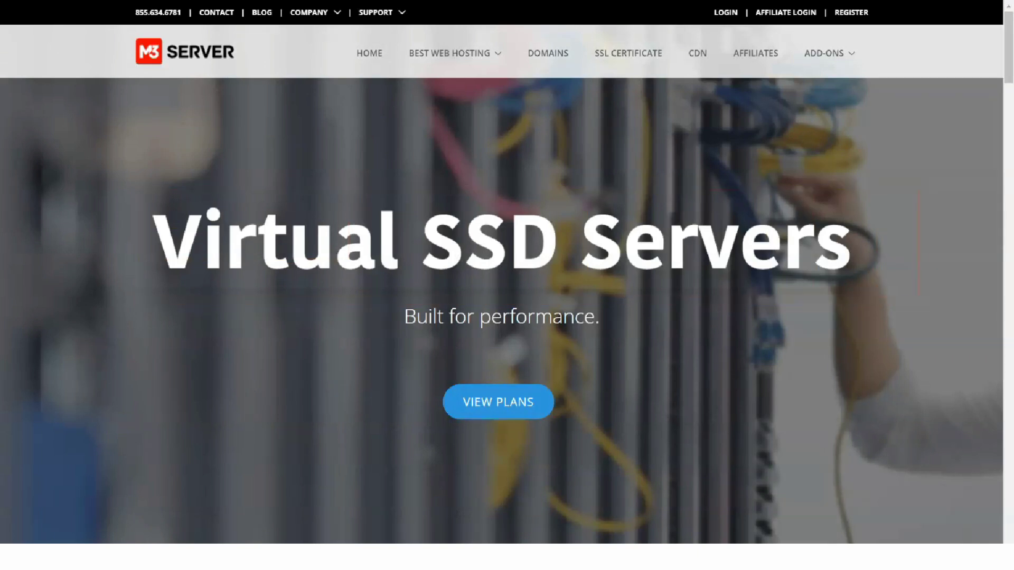
scroll(508, 285, "down", 1)
scroll(506, 285, "down", 5)
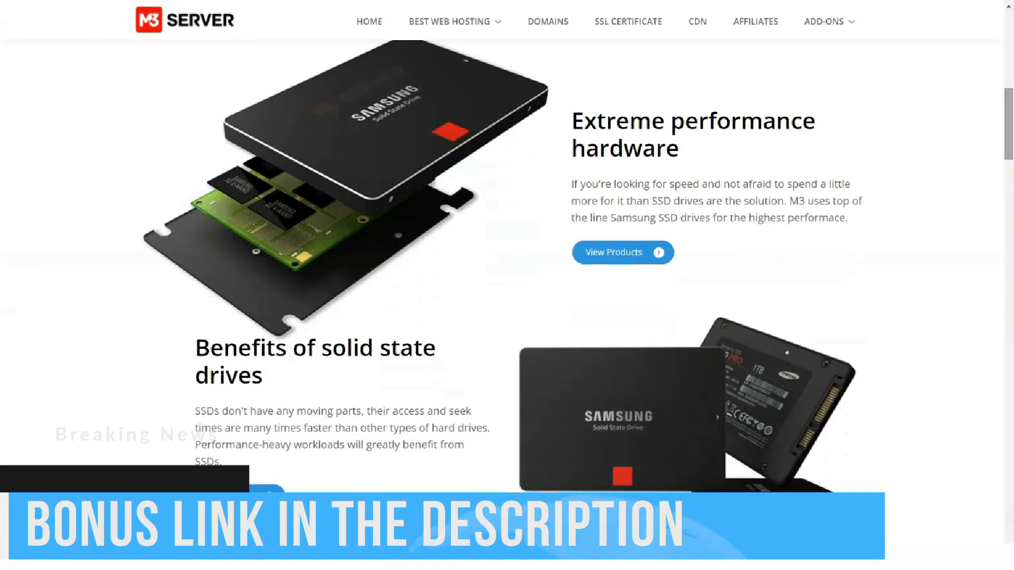
scroll(507, 285, "down", 5)
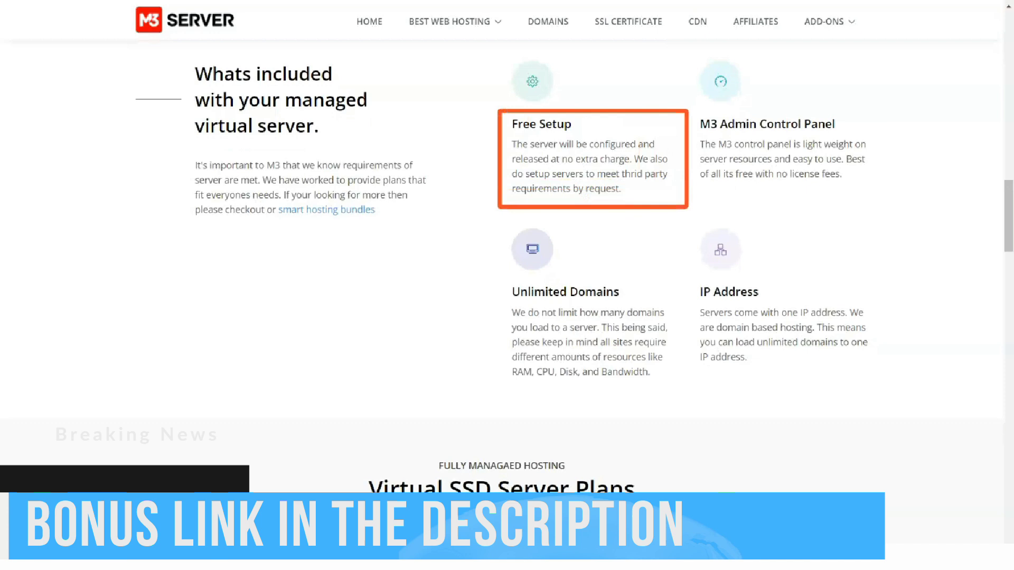
scroll(507, 286, "down", 1)
scroll(507, 285, "down", 5)
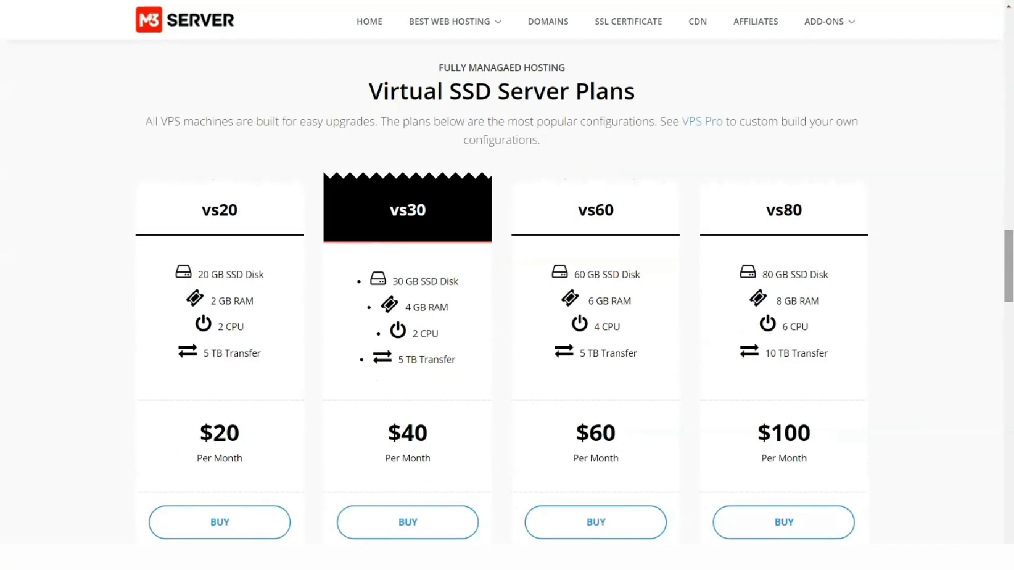
scroll(507, 285, "down", 3)
scroll(507, 285, "down", 5)
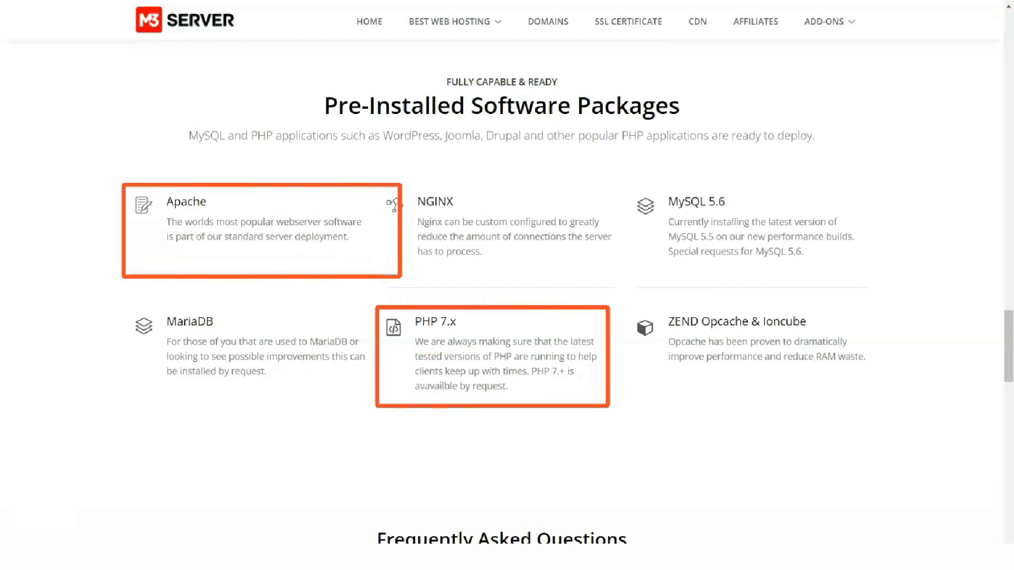
scroll(507, 285, "down", 5)
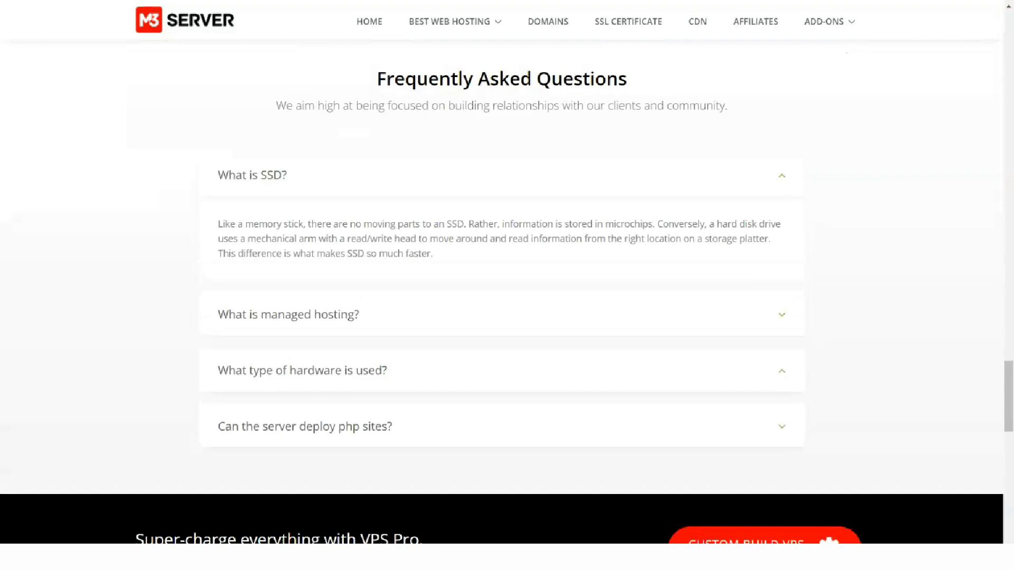
scroll(507, 285, "down", 4)
scroll(507, 286, "down", 5)
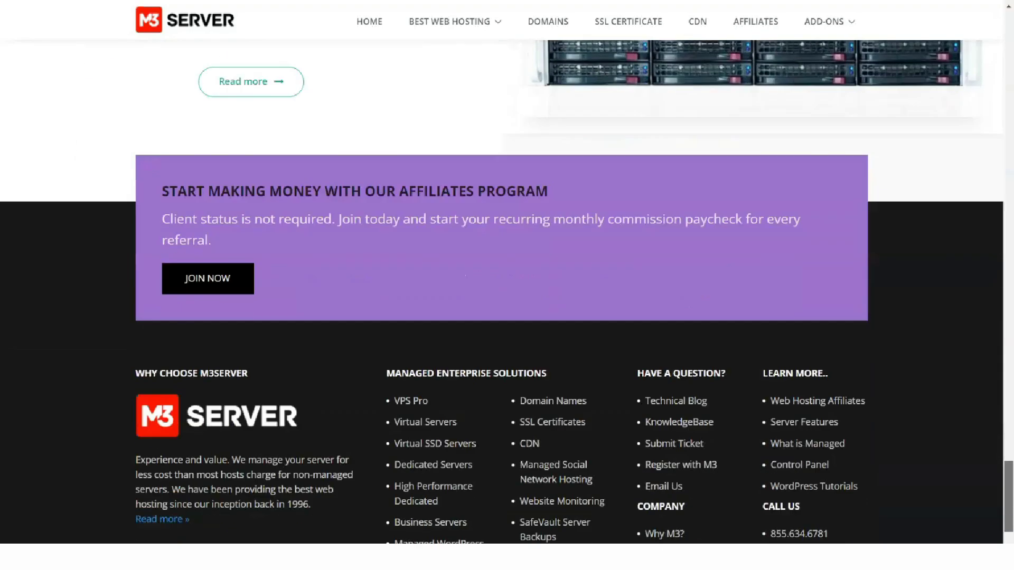
scroll(507, 285, "down", 4)
Open Dedicated Servers from the footer and review its plan prices and PHP FAQ
left_click(433, 290)
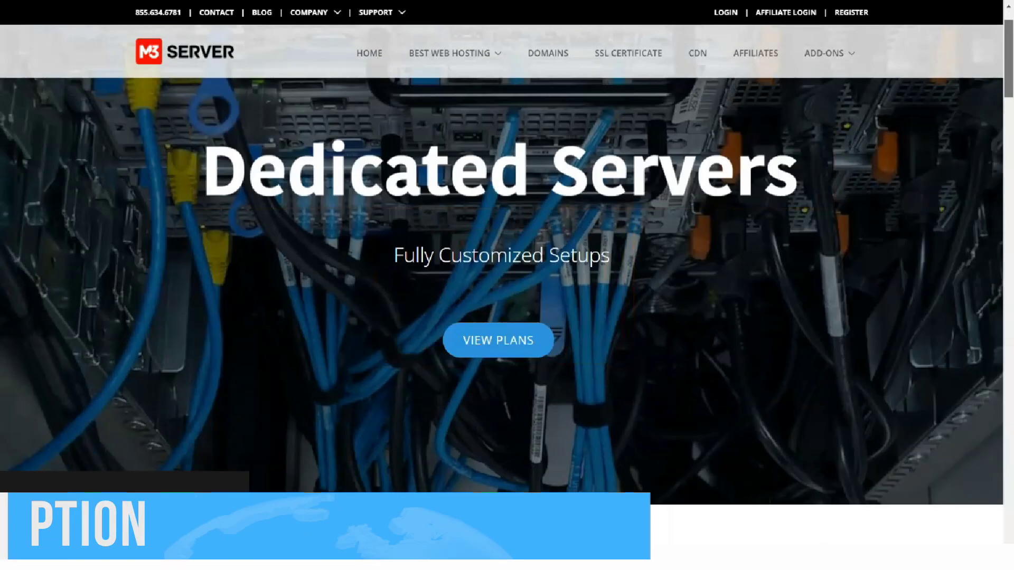
scroll(507, 285, "down", 6)
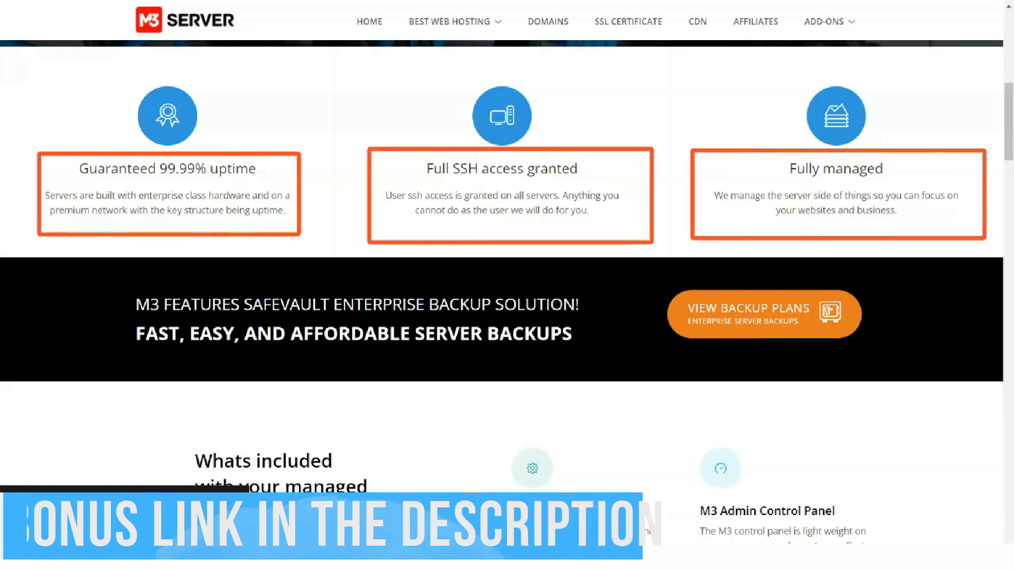
scroll(507, 300, "down", 5)
scroll(507, 301, "down", 2)
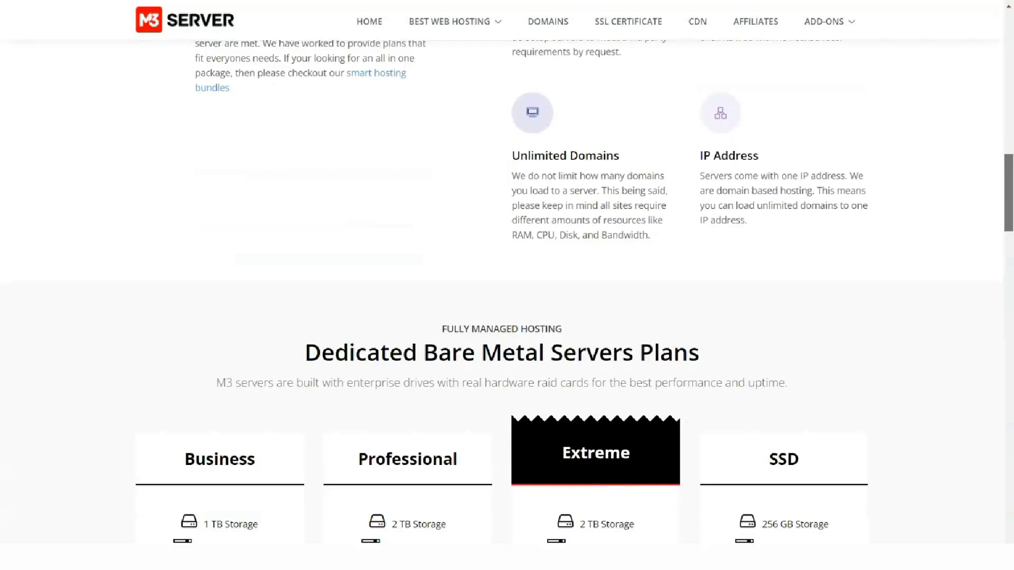
scroll(507, 301, "down", 4)
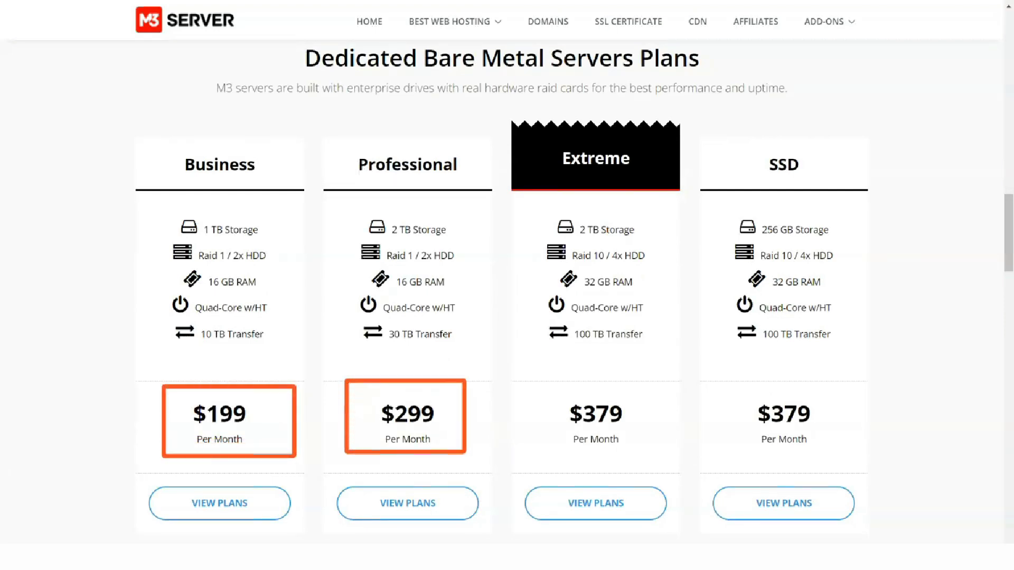
scroll(507, 301, "down", 1)
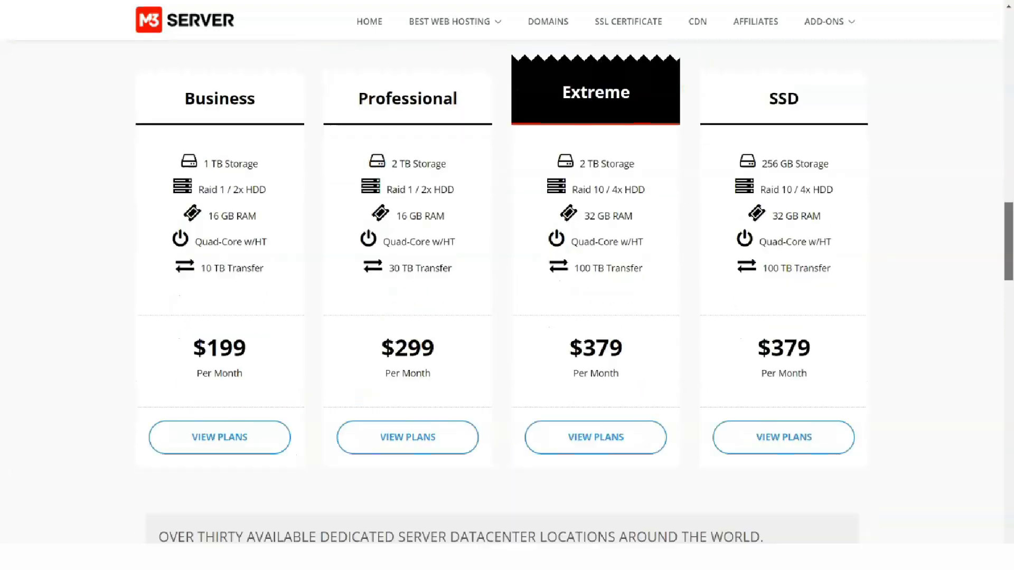
scroll(507, 301, "down", 5)
scroll(507, 300, "down", 2)
scroll(507, 301, "down", 1)
scroll(506, 301, "down", 5)
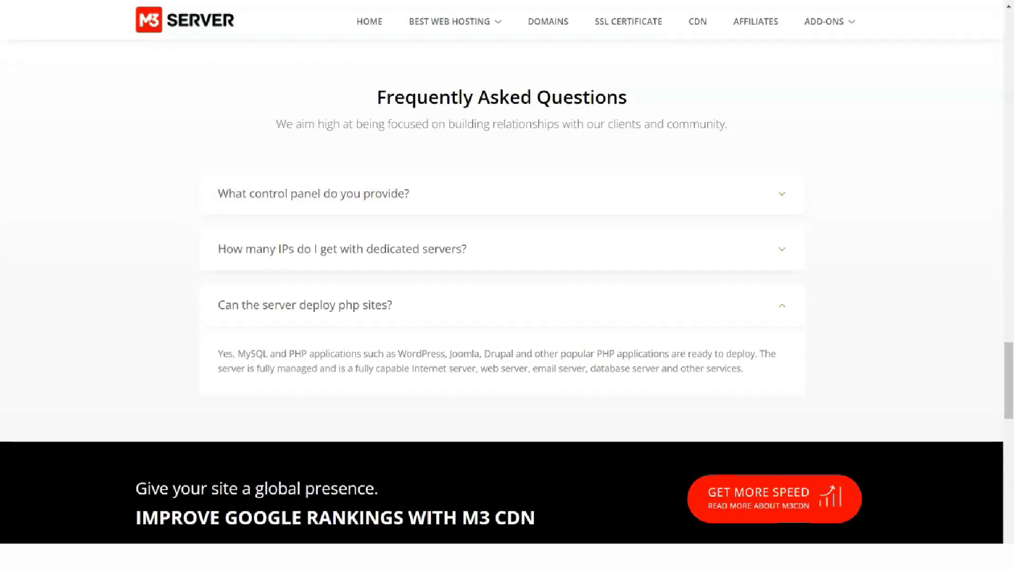
scroll(507, 301, "down", 4)
scroll(507, 301, "down", 6)
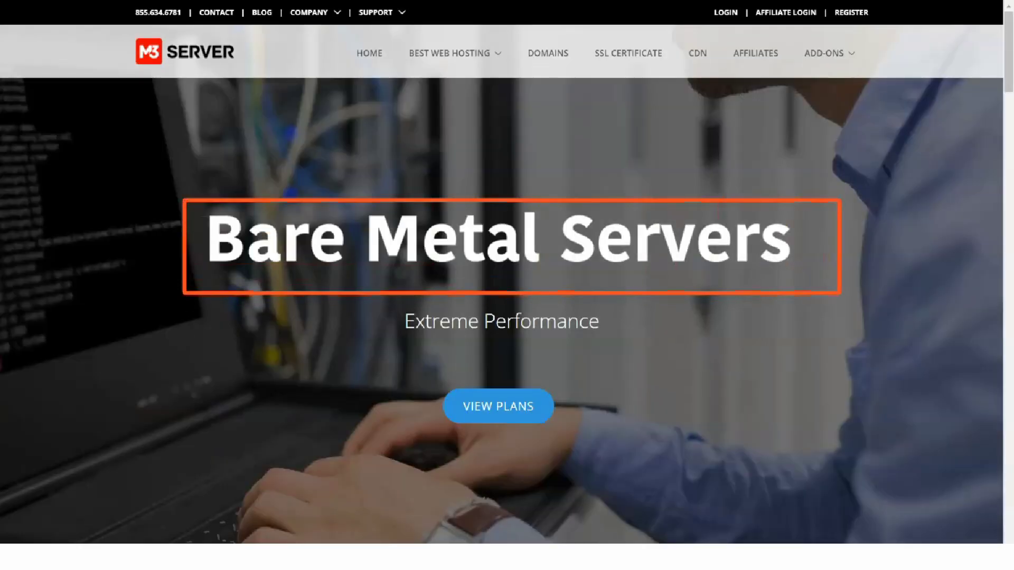
scroll(506, 285, "down", 4)
scroll(508, 286, "down", 3)
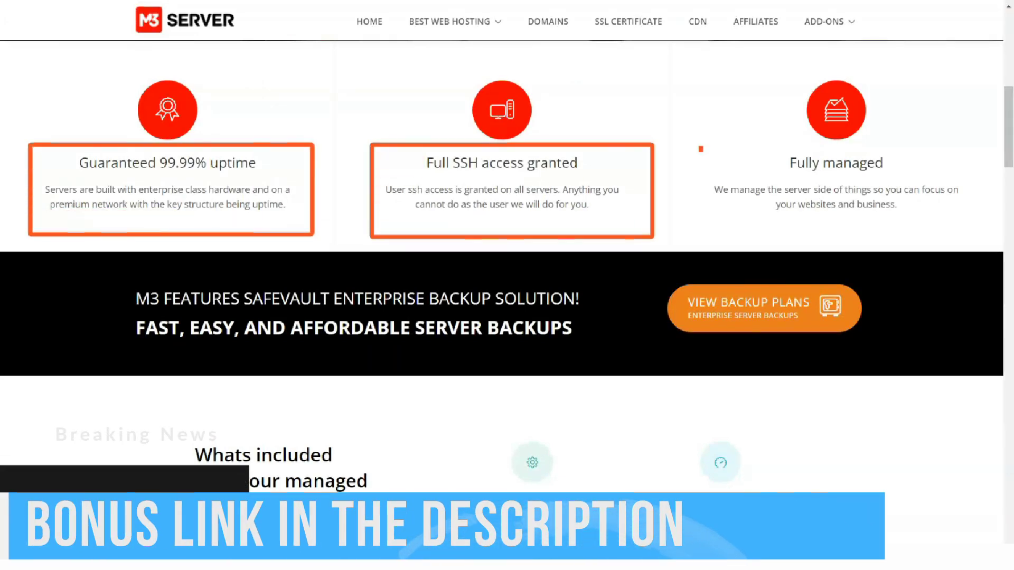
scroll(507, 285, "down", 5)
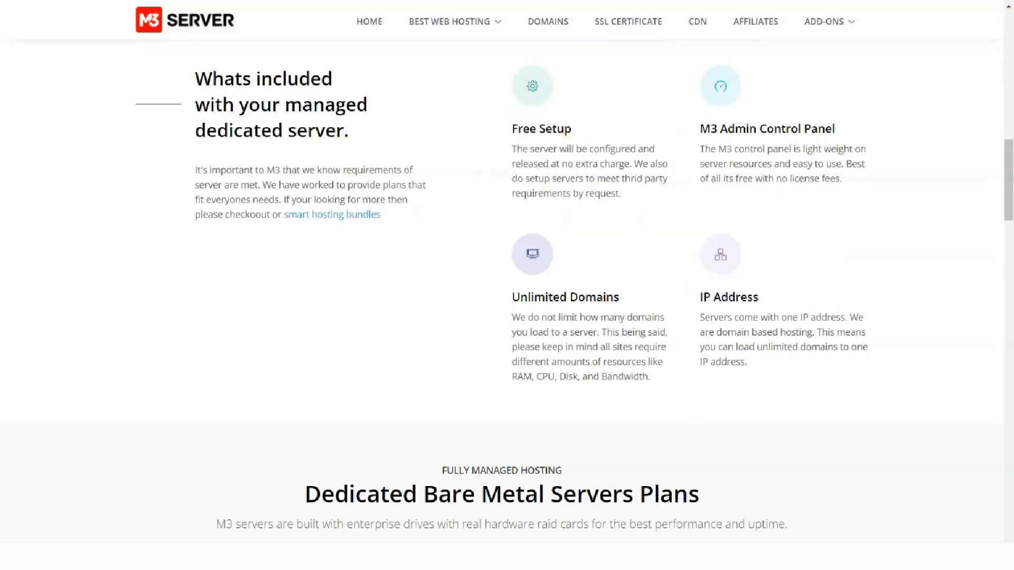
scroll(506, 286, "down", 2)
scroll(507, 285, "down", 3)
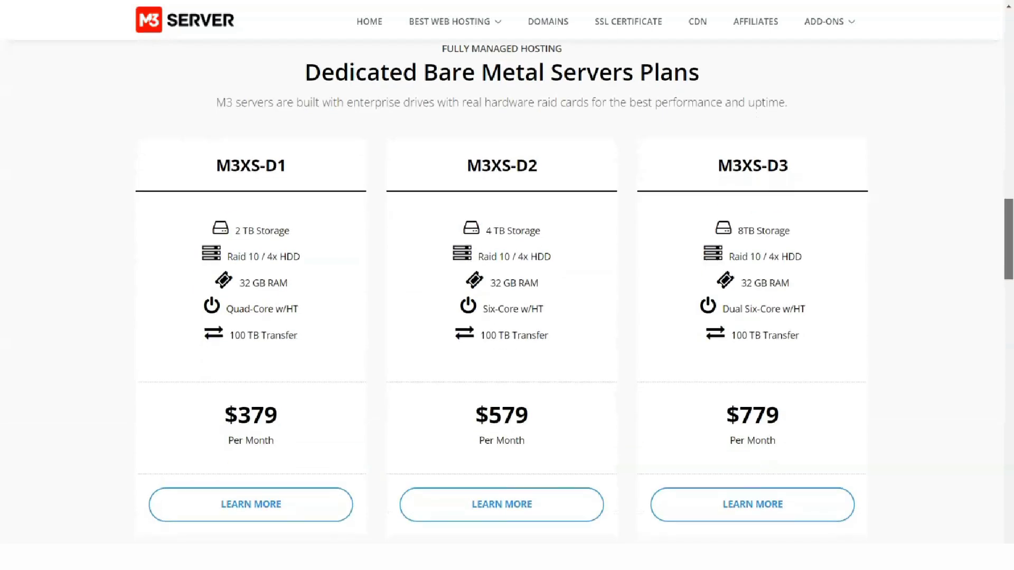
scroll(506, 285, "down", 6)
scroll(506, 285, "down", 1)
scroll(507, 285, "down", 5)
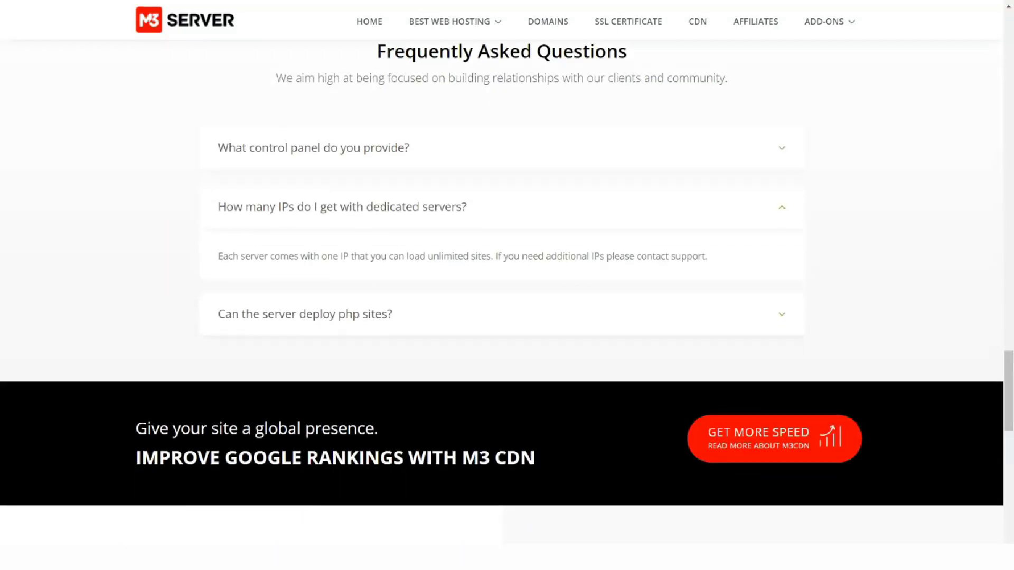
scroll(507, 285, "down", 1)
scroll(507, 286, "down", 5)
scroll(507, 286, "down", 2)
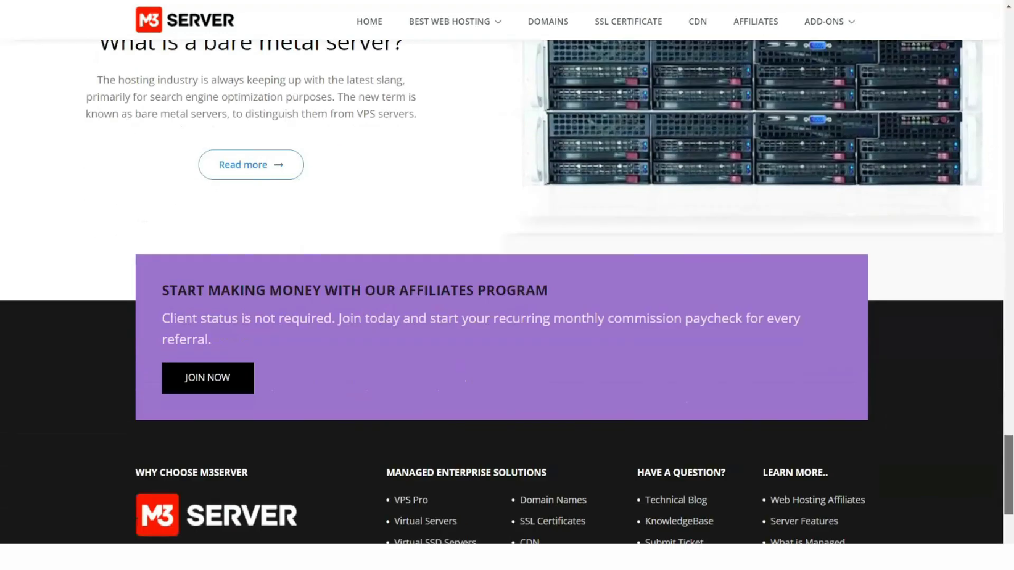
scroll(507, 286, "down", 4)
Open Business Servers, review its $200/month plan, then open Managed WordPress Hosting
left_click(430, 321)
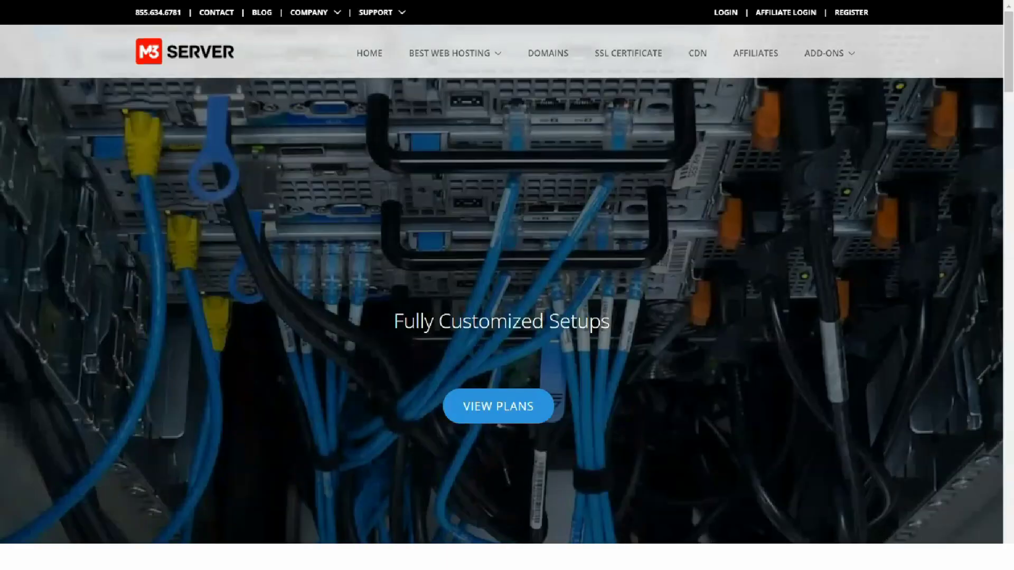
scroll(507, 285, "down", 5)
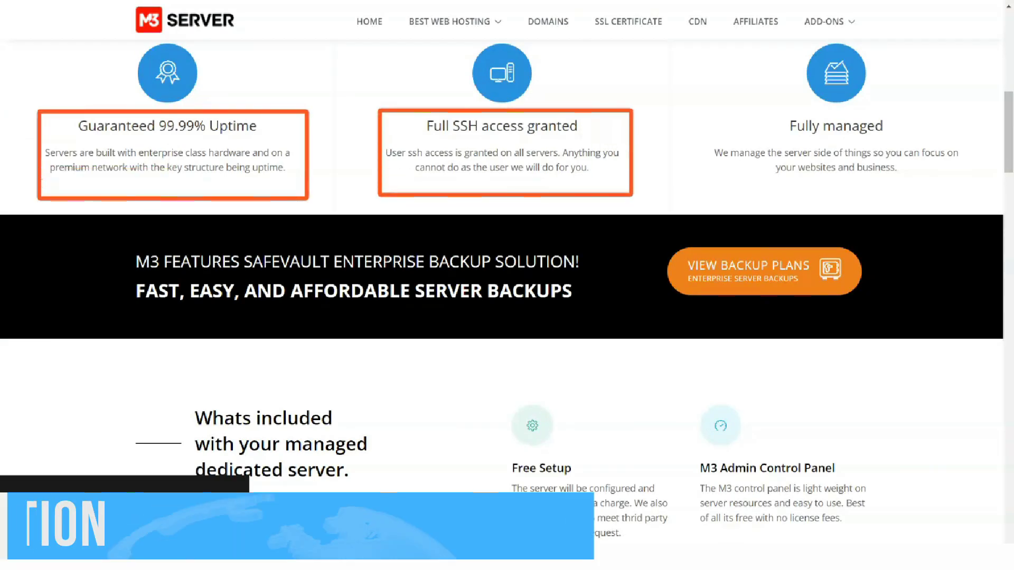
scroll(507, 285, "down", 4)
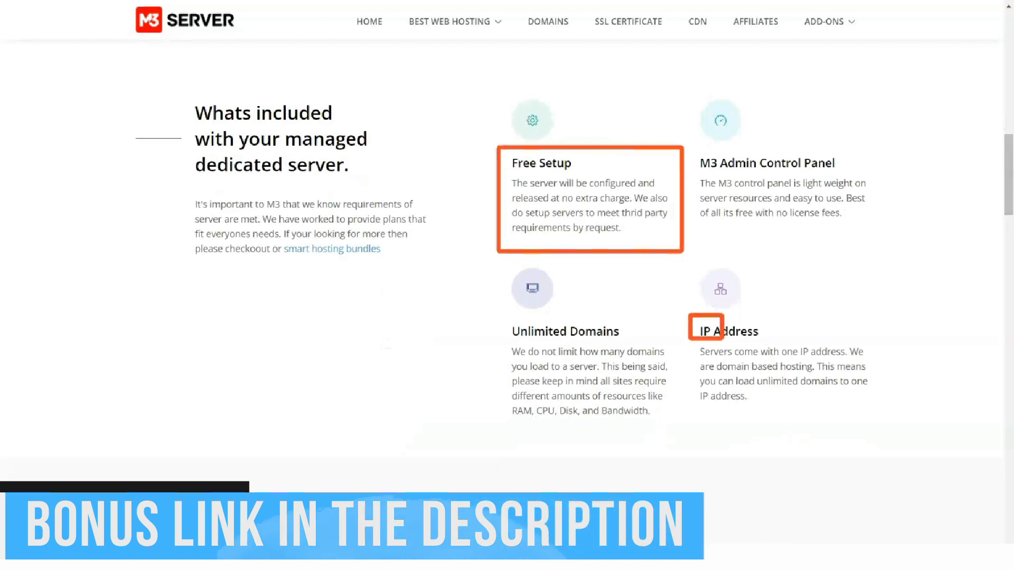
scroll(507, 286, "down", 5)
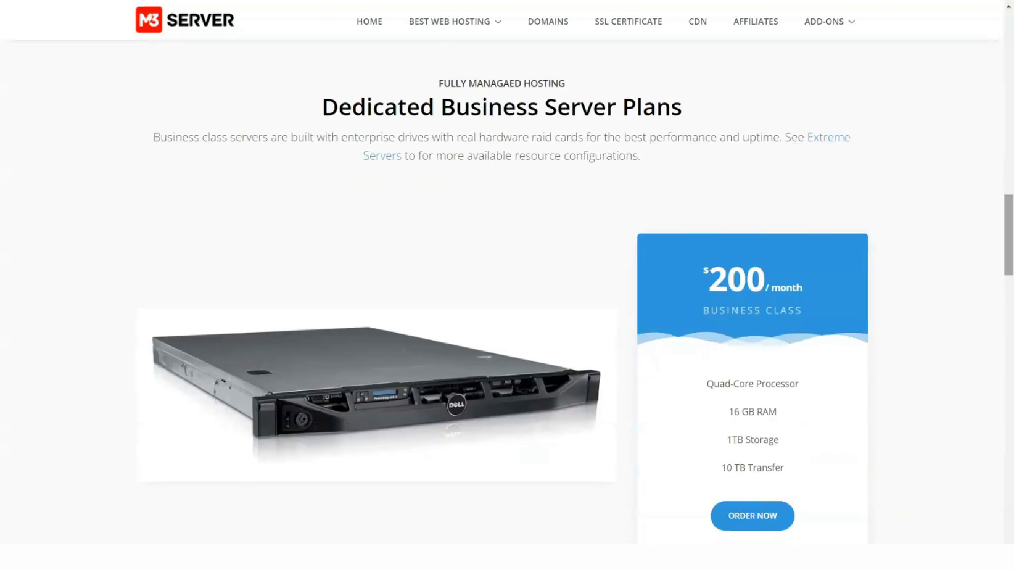
scroll(507, 285, "down", 2)
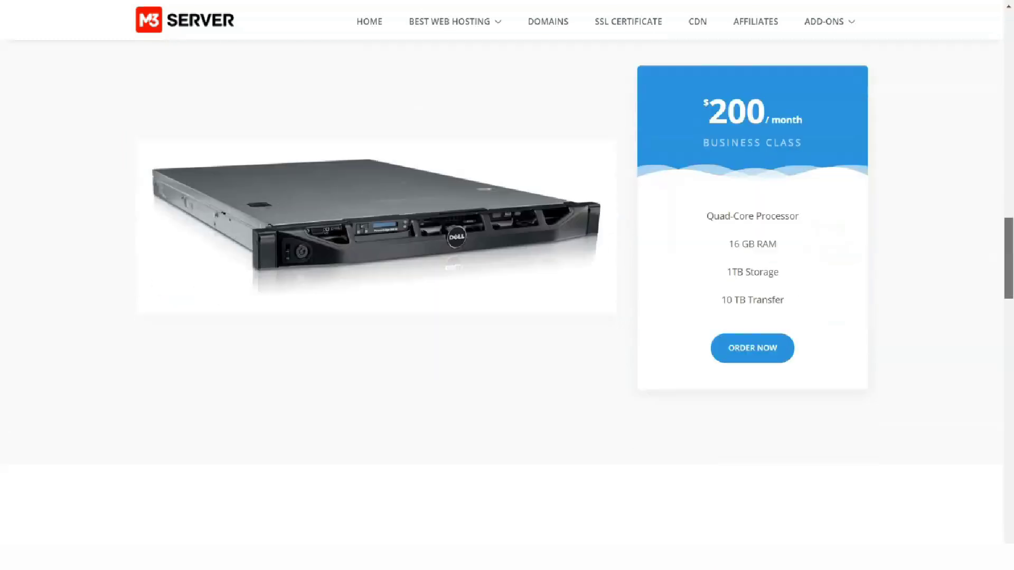
scroll(507, 286, "down", 5)
scroll(507, 286, "down", 5)
scroll(507, 285, "down", 2)
scroll(507, 285, "down", 10)
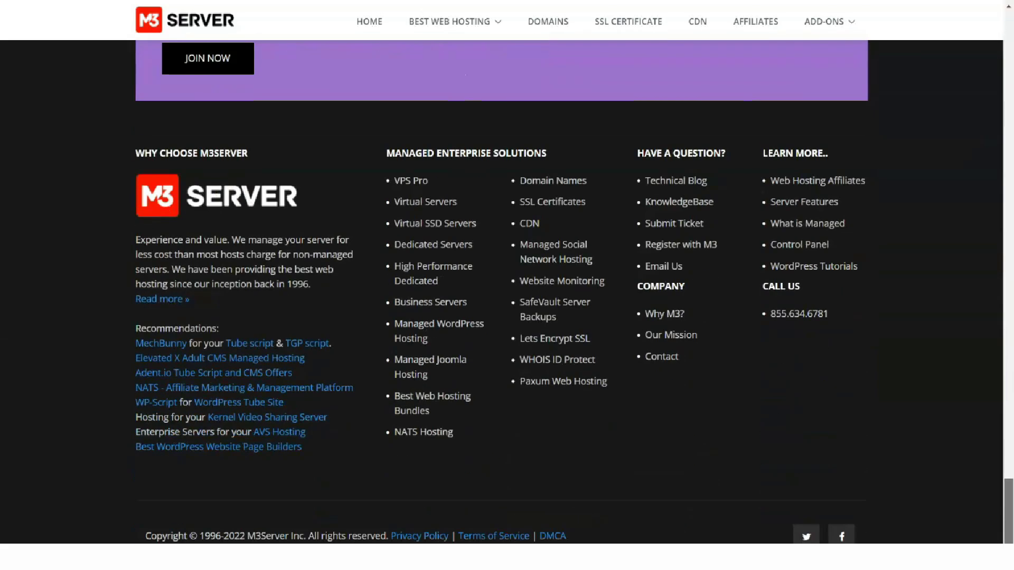
left_click(438, 324)
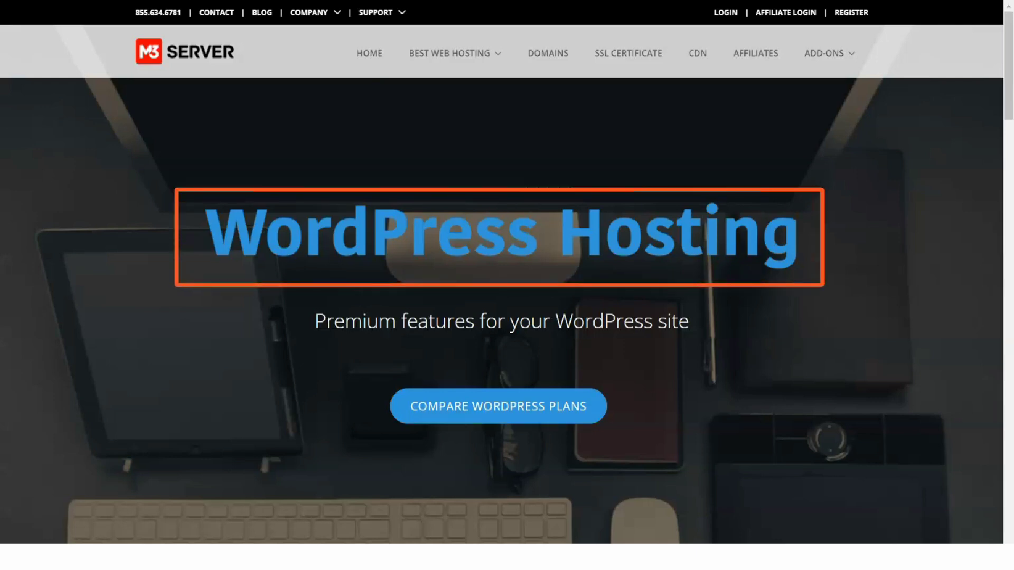
scroll(506, 285, "down", 6)
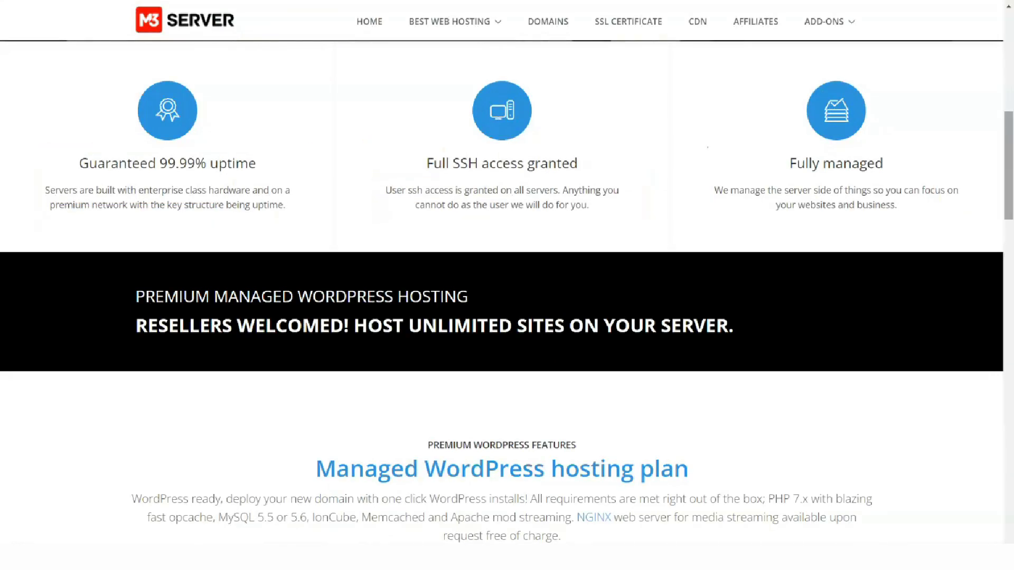
scroll(508, 285, "down", 5)
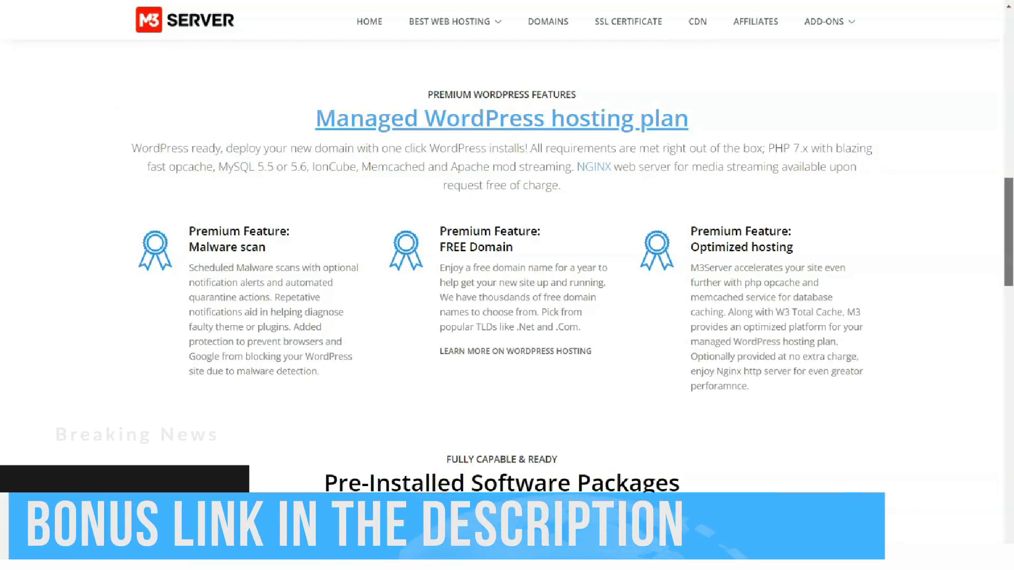
scroll(506, 286, "down", 5)
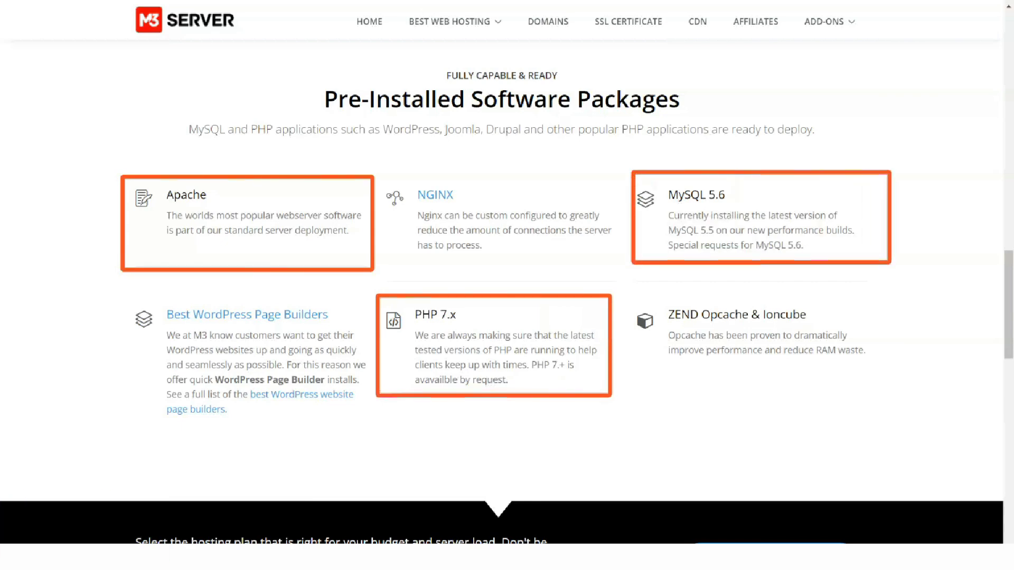
scroll(507, 285, "down", 8)
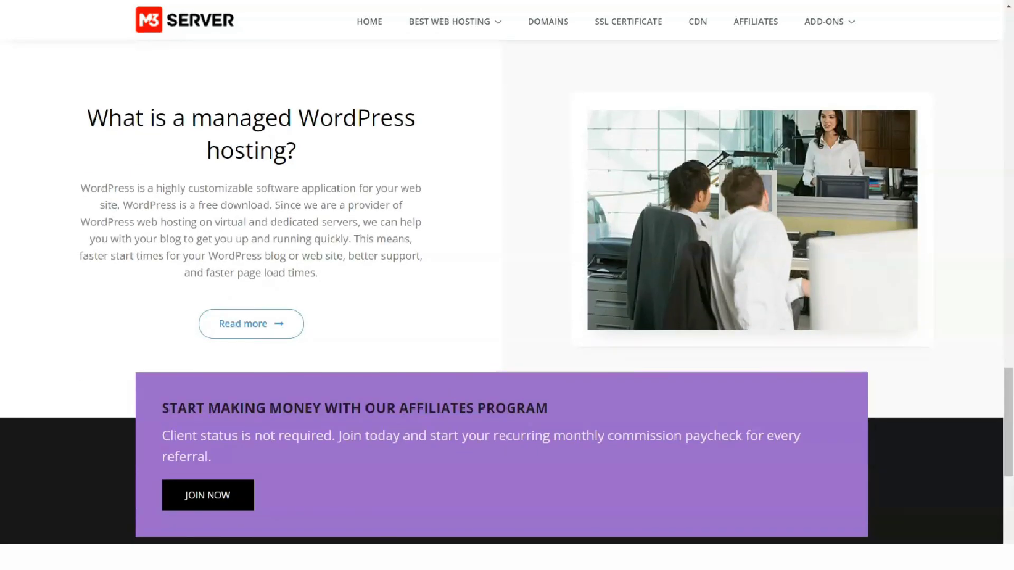
scroll(507, 285, "down", 1)
scroll(506, 285, "down", 5)
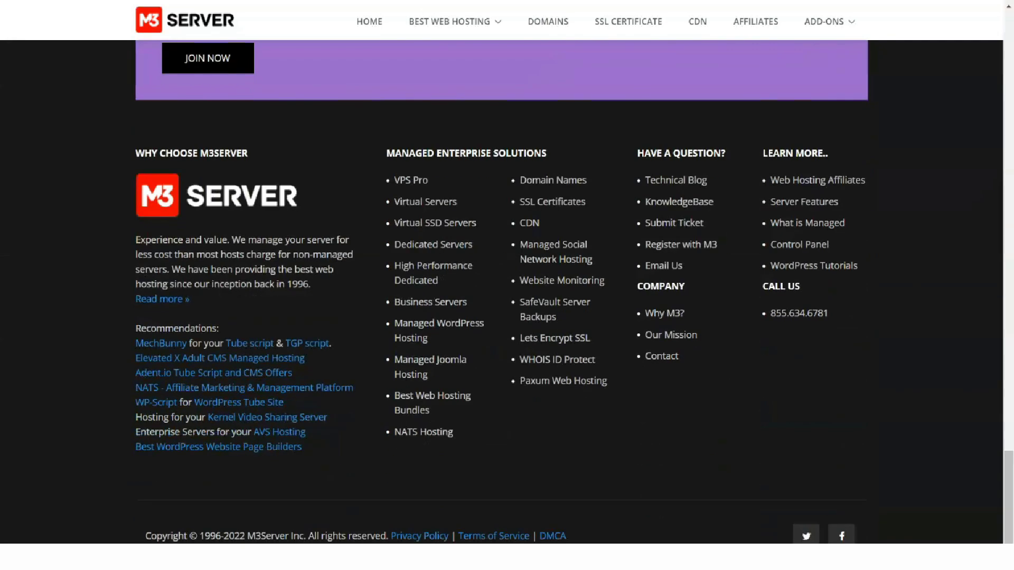
After reviewing WordPress premium features and packages, open Managed Joomla Hosting from the footer
left_click(429, 360)
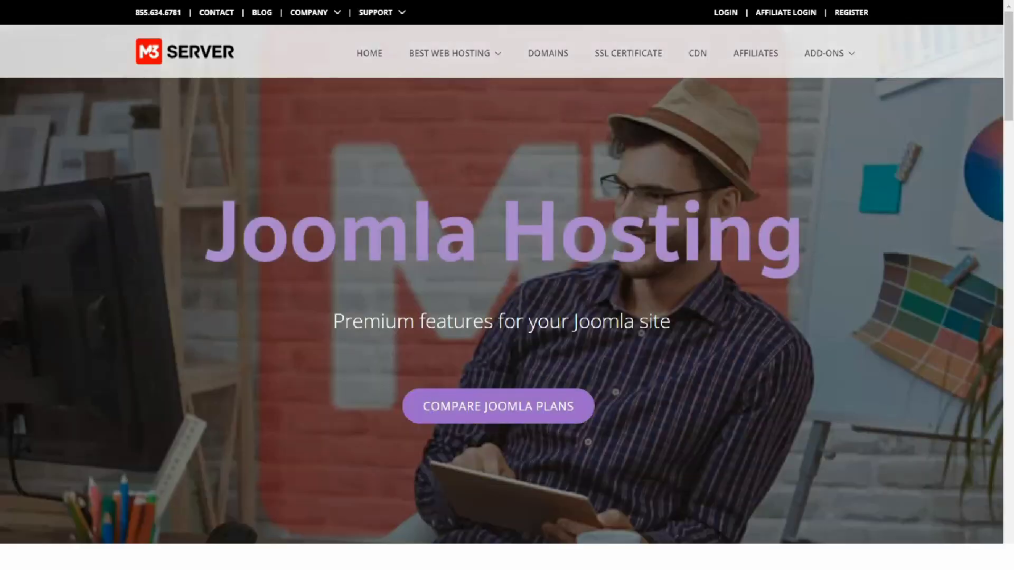
scroll(507, 286, "down", 5)
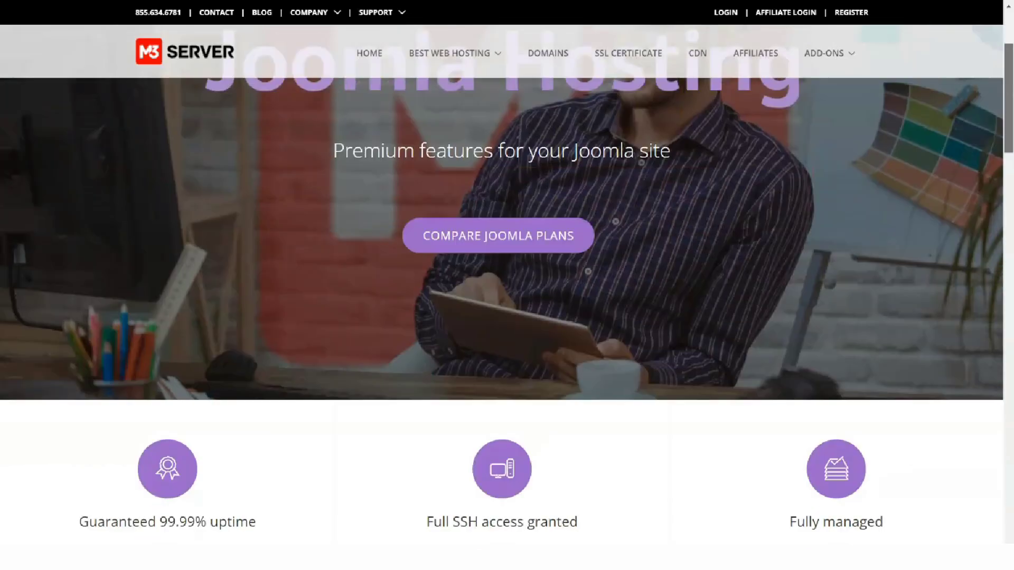
scroll(507, 292, "down", 4)
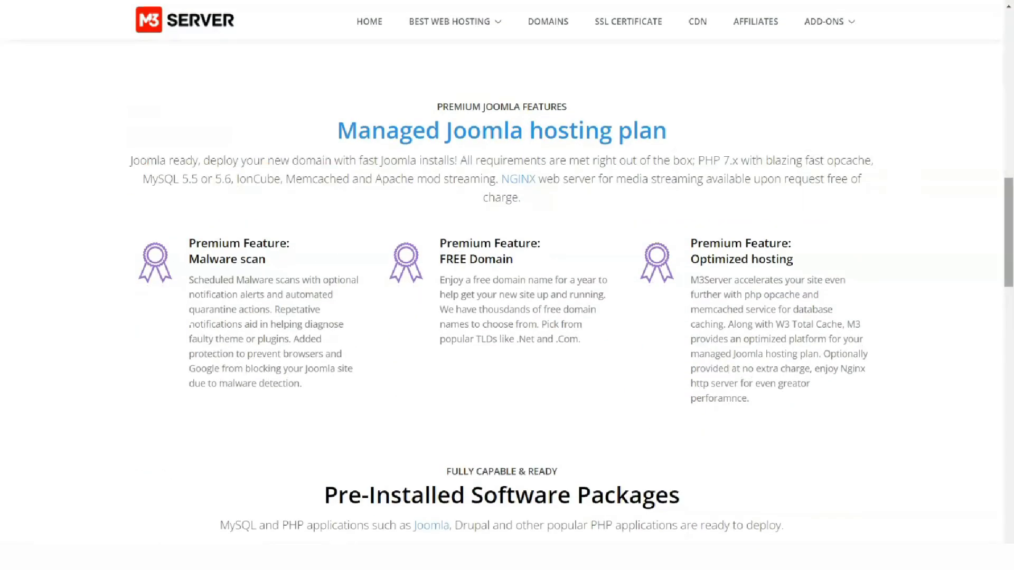
scroll(508, 285, "down", 3)
scroll(508, 285, "down", 1)
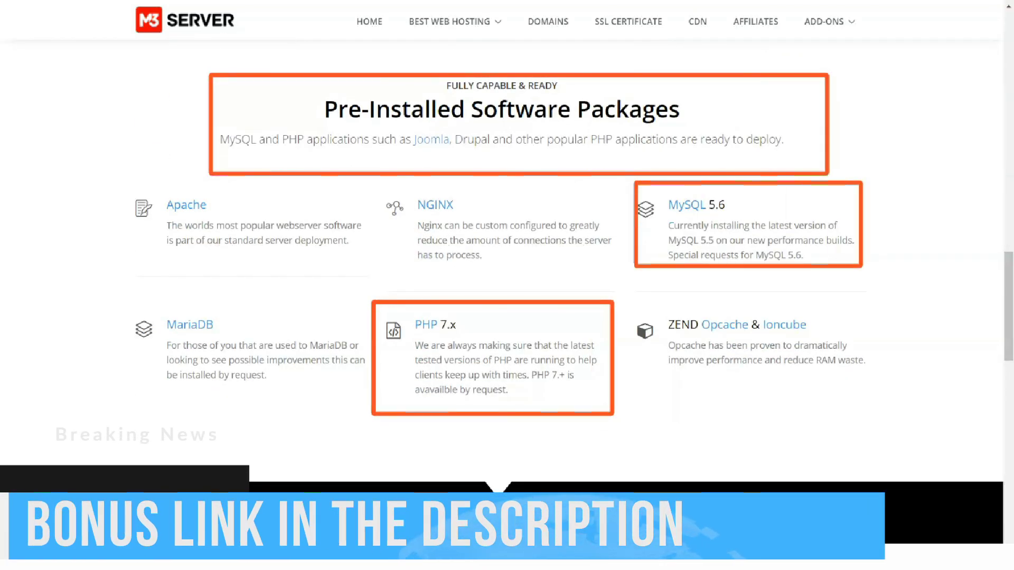
scroll(507, 285, "down", 2)
scroll(507, 285, "down", 5)
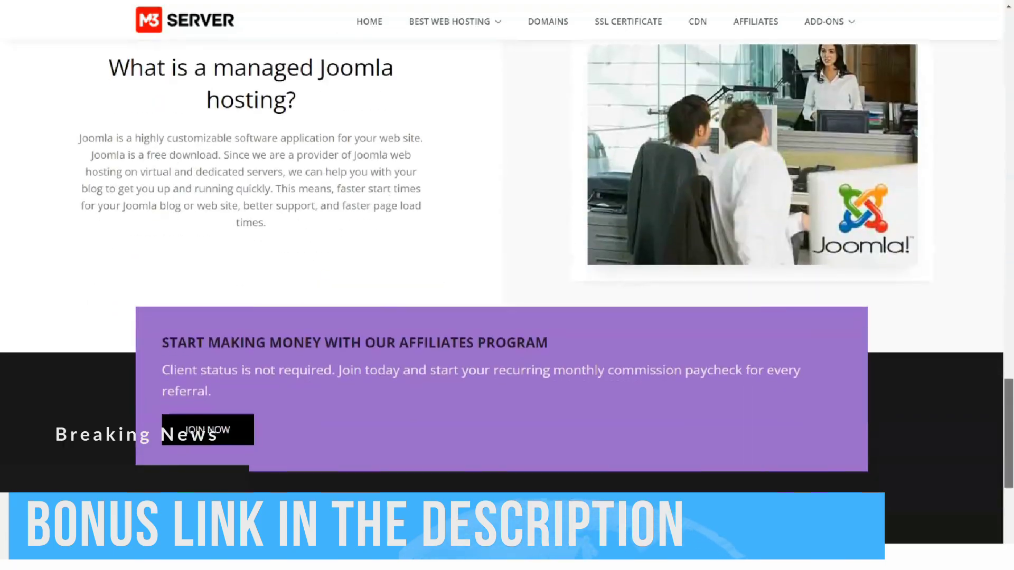
scroll(508, 285, "down", 3)
After reviewing Joomla features and MySQL/PHP packages, open Best Web Hosting Bundles
left_click(432, 396)
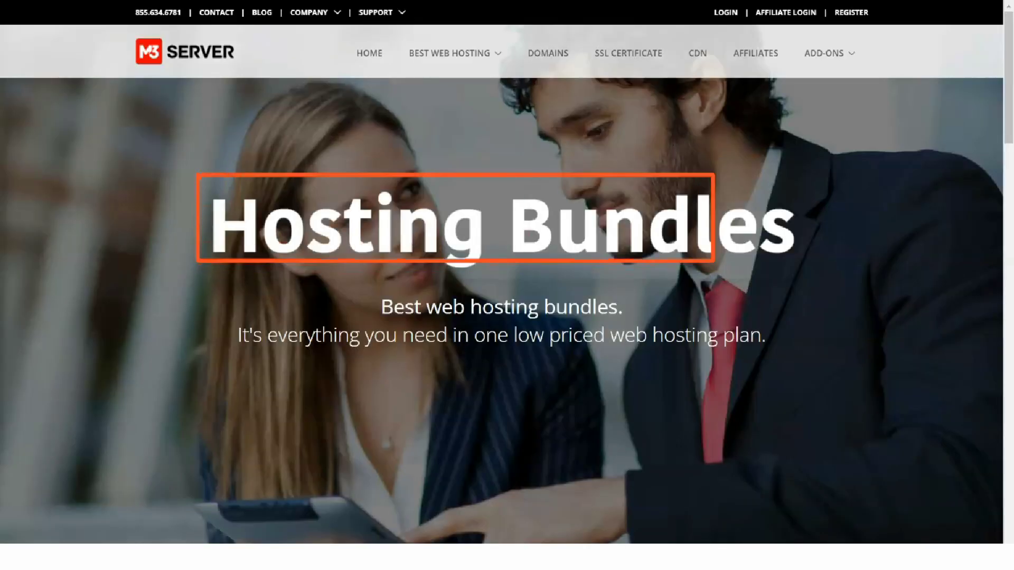
scroll(506, 285, "down", 5)
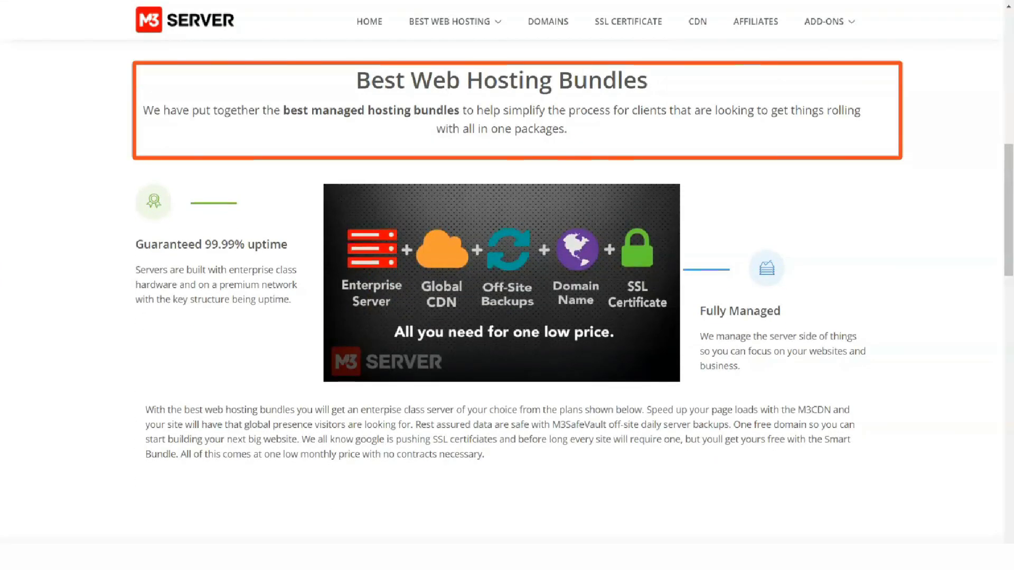
scroll(507, 285, "down", 5)
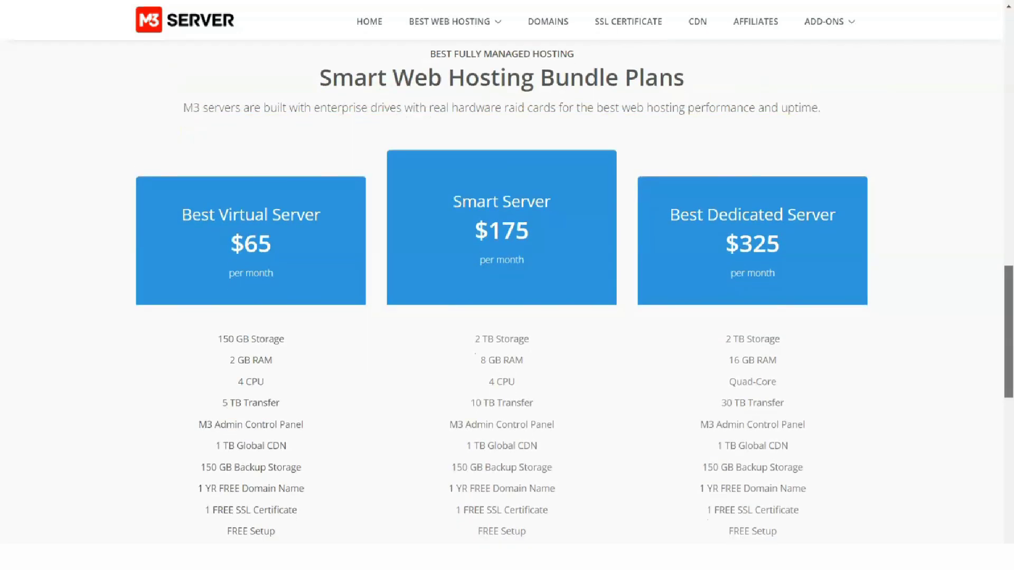
scroll(507, 285, "down", 5)
scroll(507, 285, "down", 2)
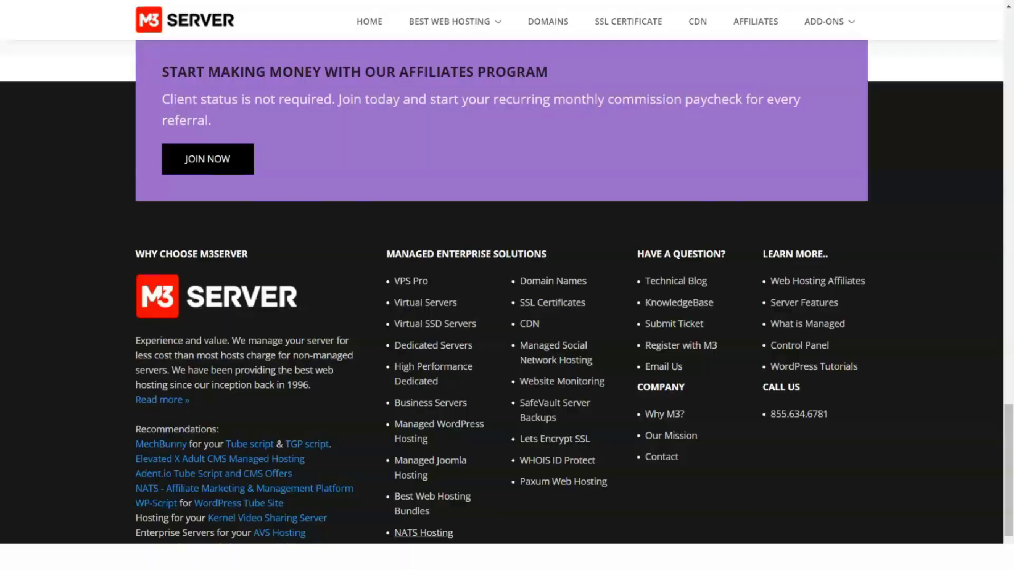
Review the $65–$325 bundle plans, then open NATS Hosting from the footer
left_click(423, 532)
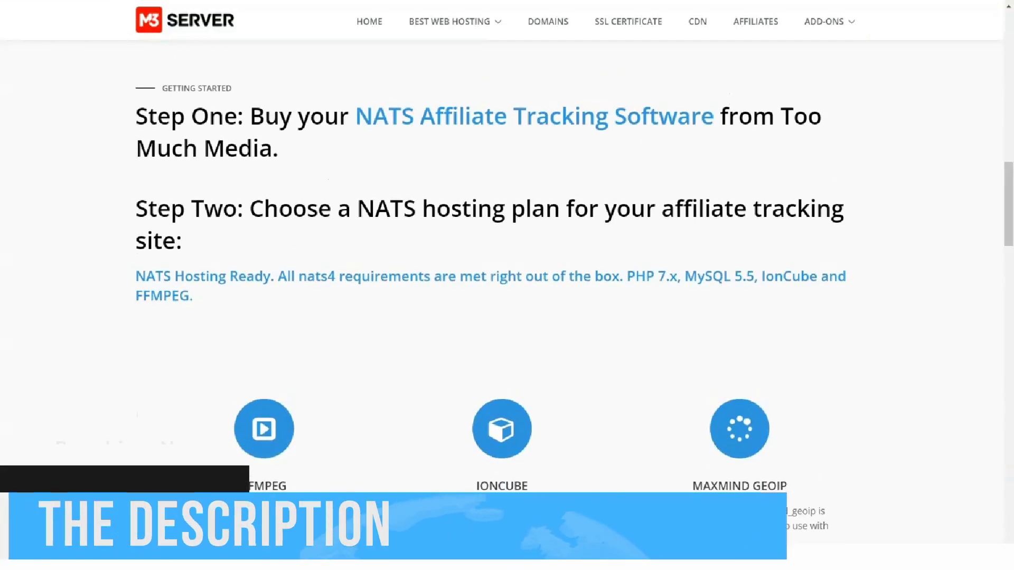
scroll(508, 285, "down", 2)
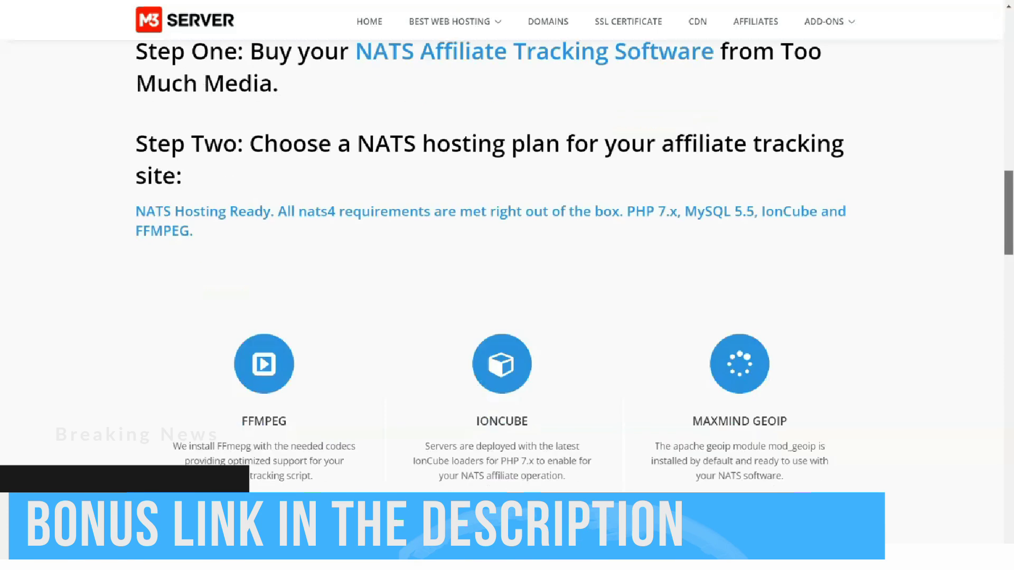
scroll(507, 285, "down", 2)
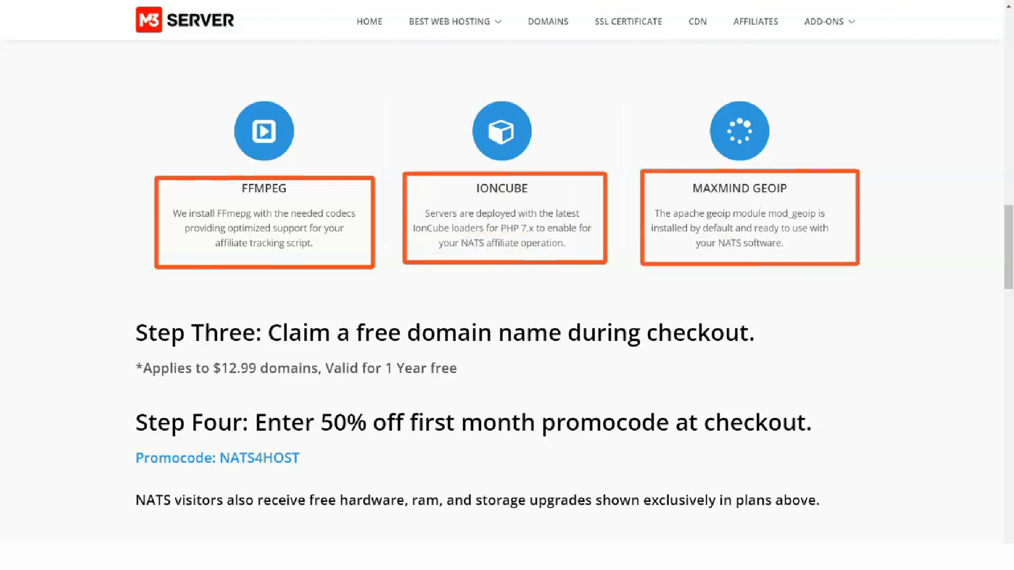
scroll(507, 286, "down", 2)
scroll(507, 285, "down", 4)
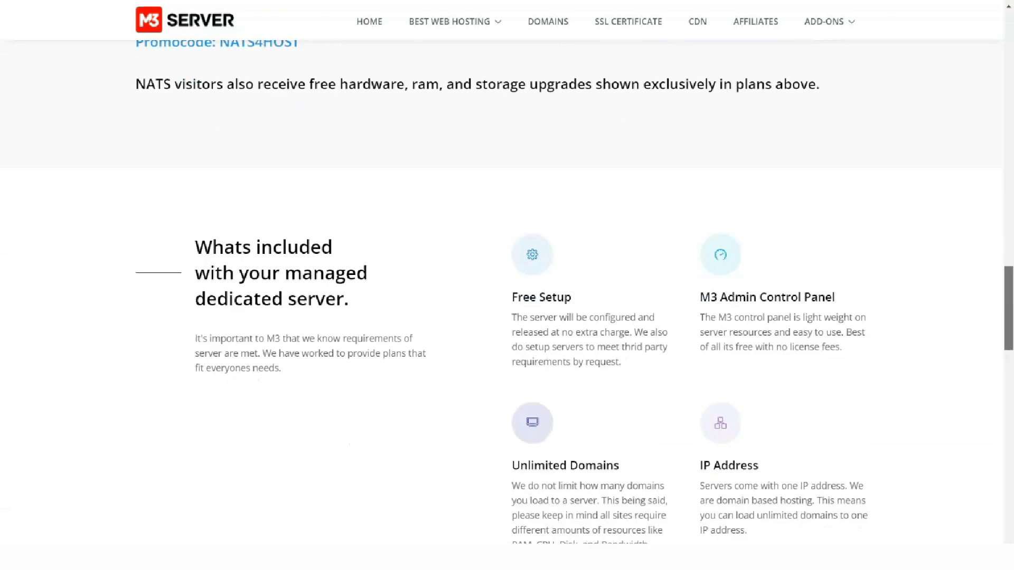
scroll(507, 285, "down", 2)
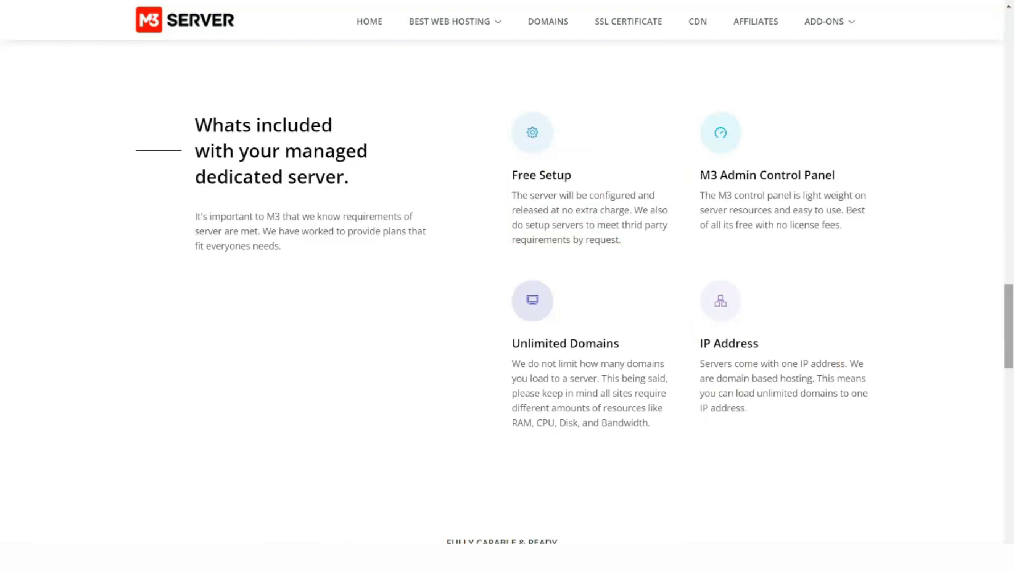
scroll(506, 285, "down", 4)
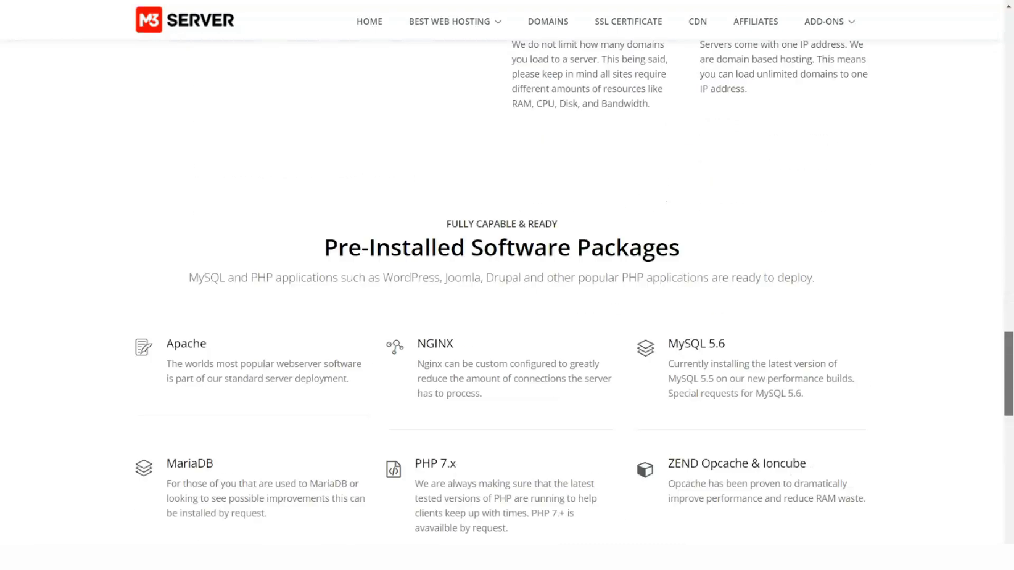
scroll(507, 285, "down", 2)
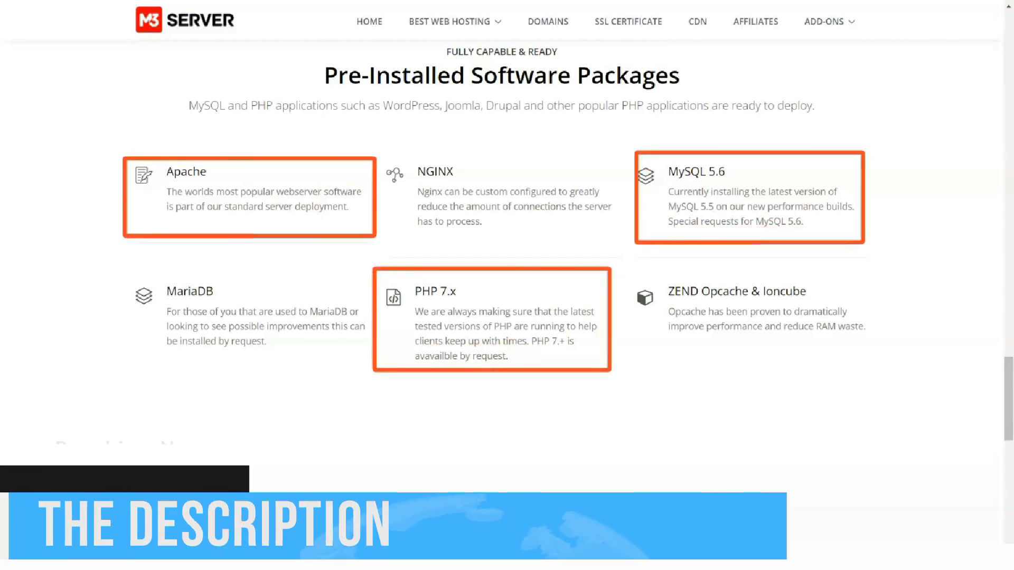
scroll(507, 285, "down", 5)
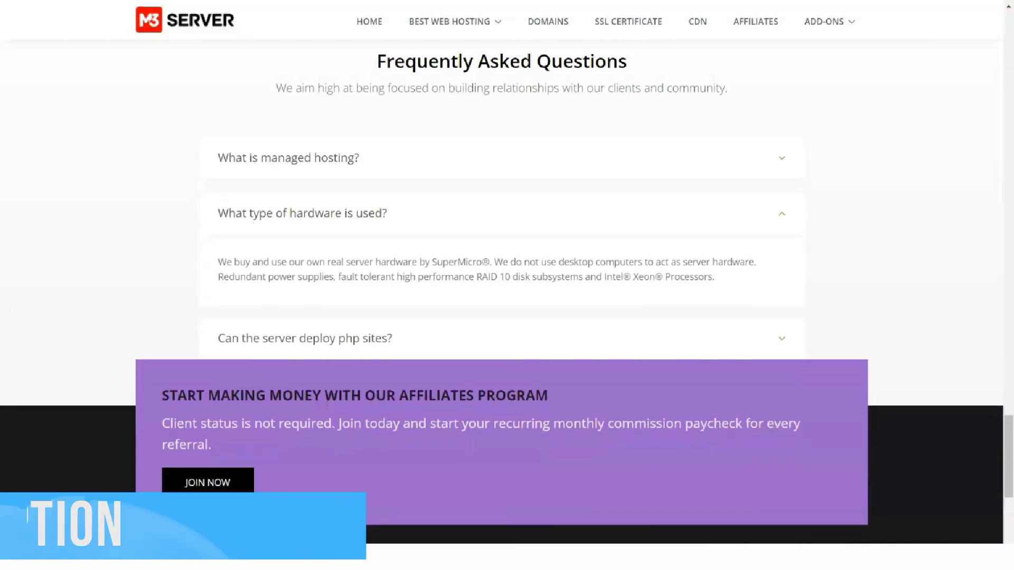
scroll(508, 285, "down", 5)
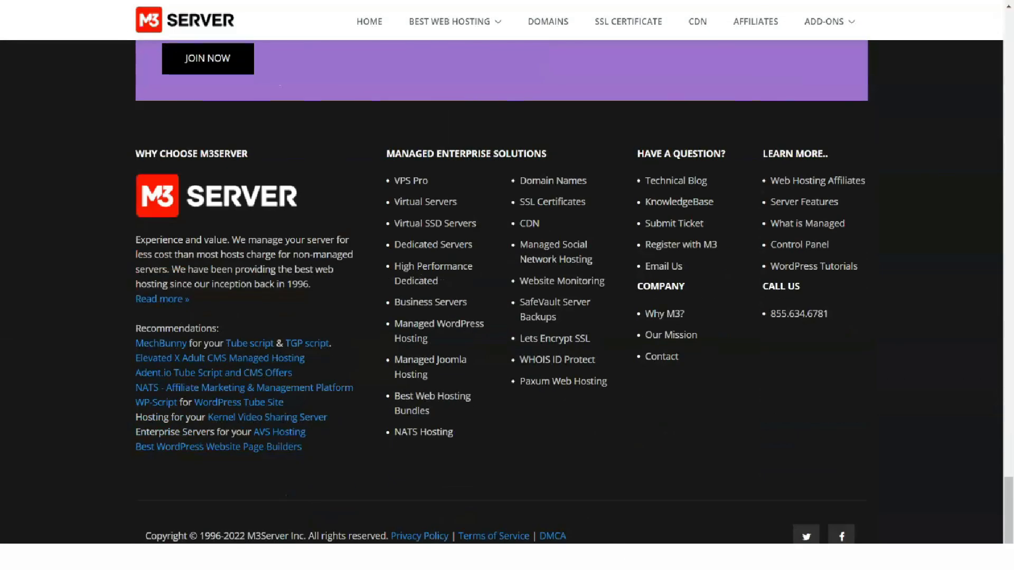